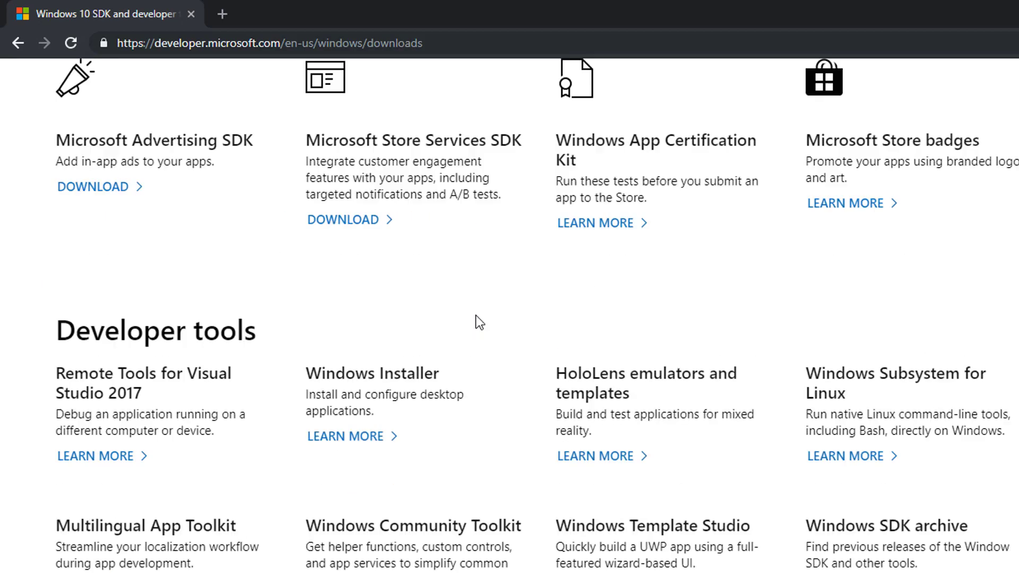
scroll(476, 314, up, 6)
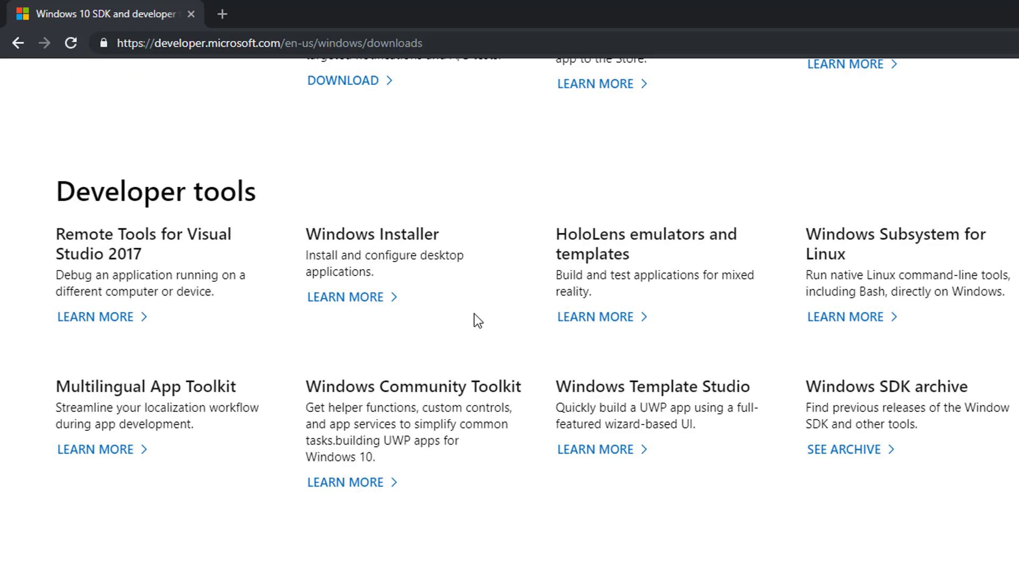
scroll(473, 314, down, 8)
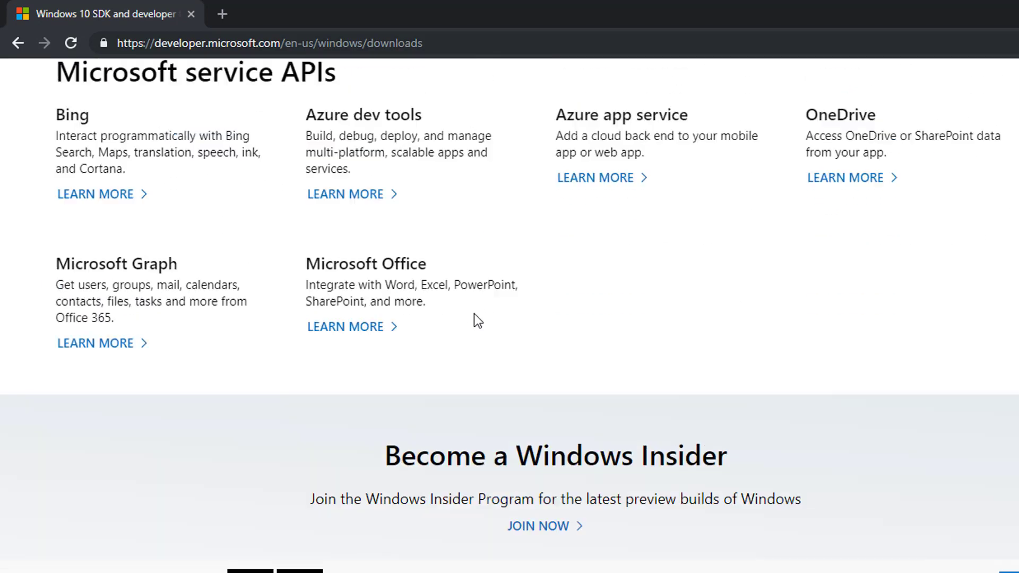
scroll(473, 318, up, 3)
scroll(716, 382, up, 3)
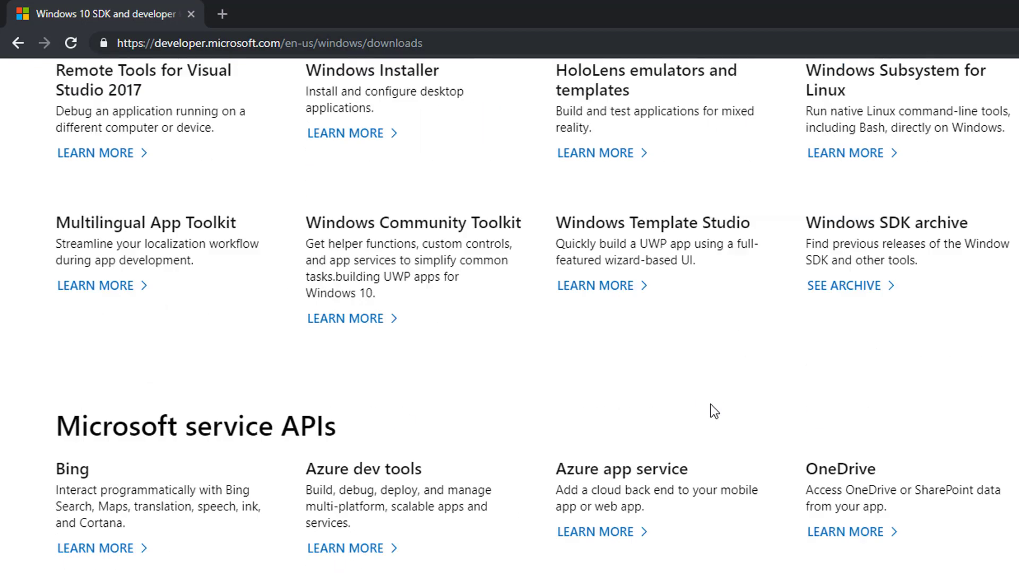
scroll(713, 411, up, 1)
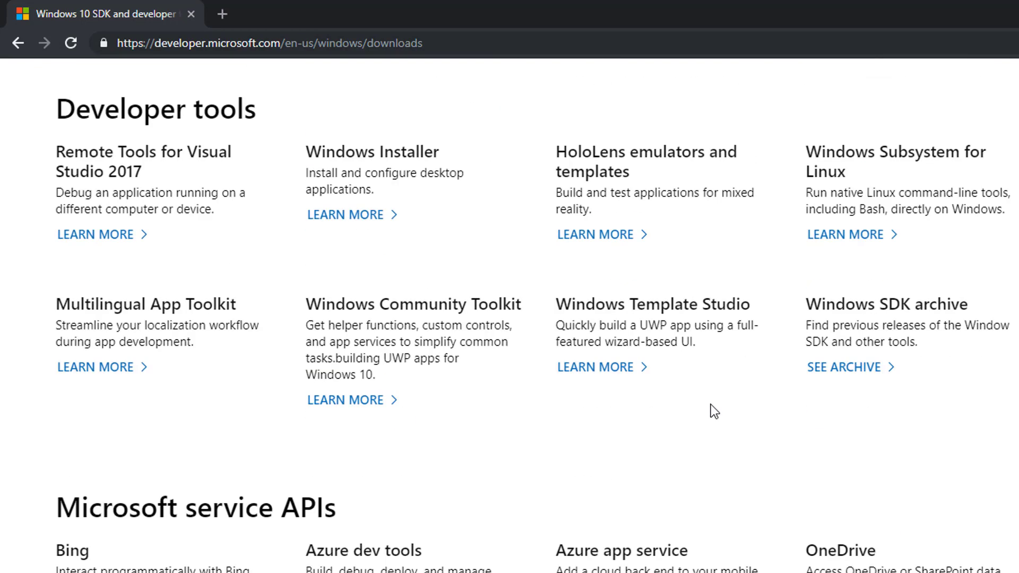
scroll(713, 411, up, 3)
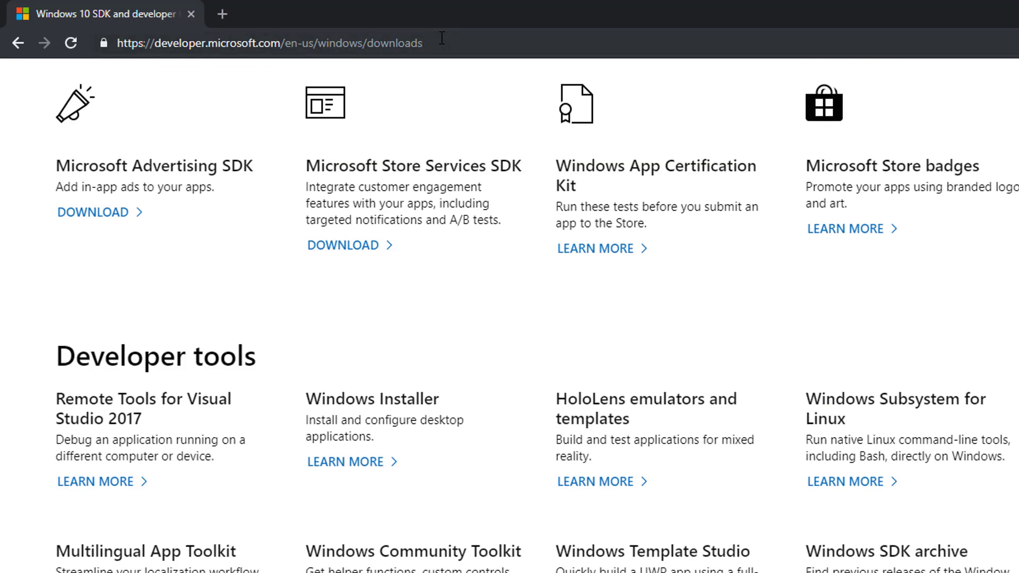
drag(445, 43, 320, 45)
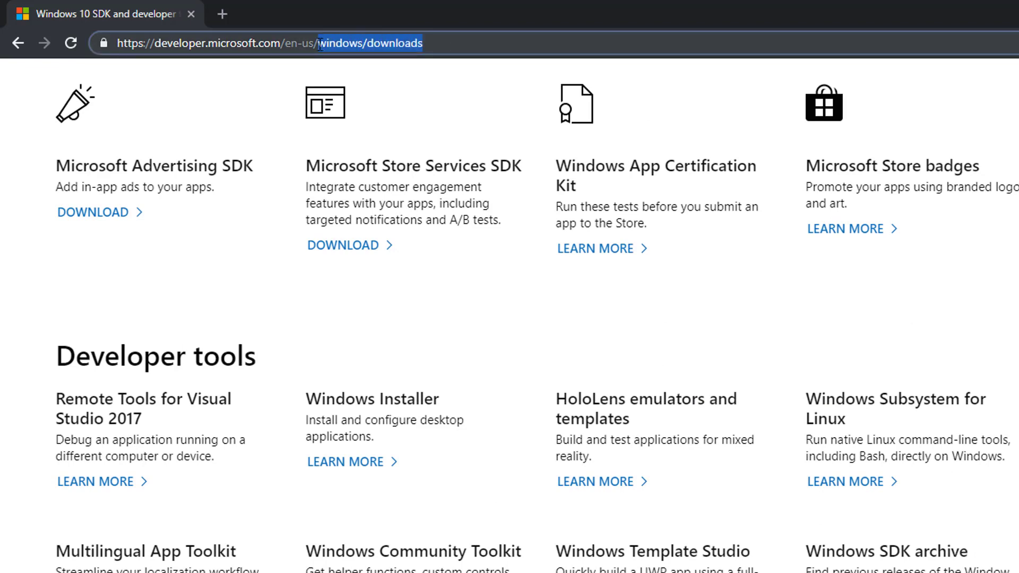
text(microso)
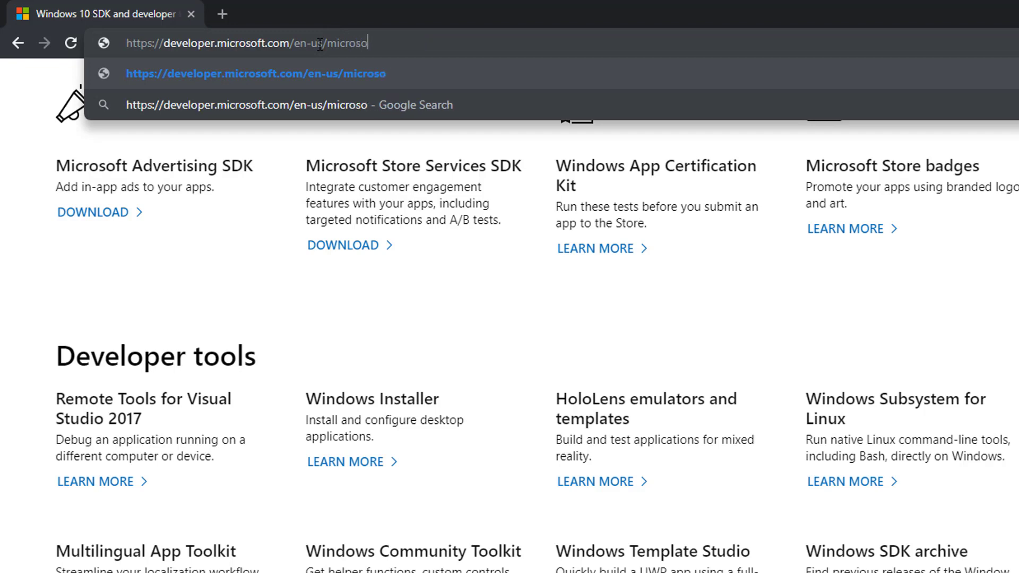
text(ft-edge/tools)
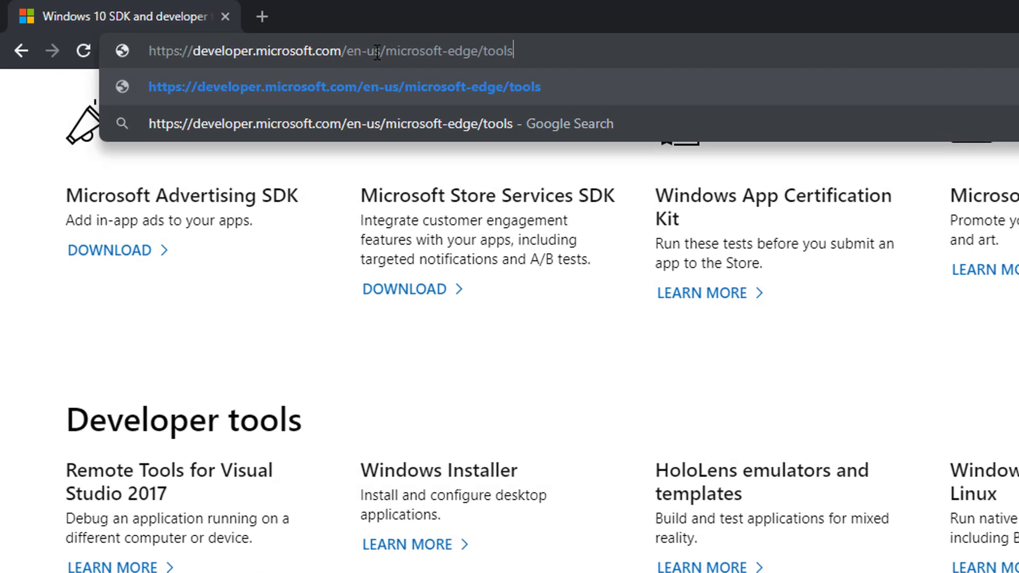
text(/vms)
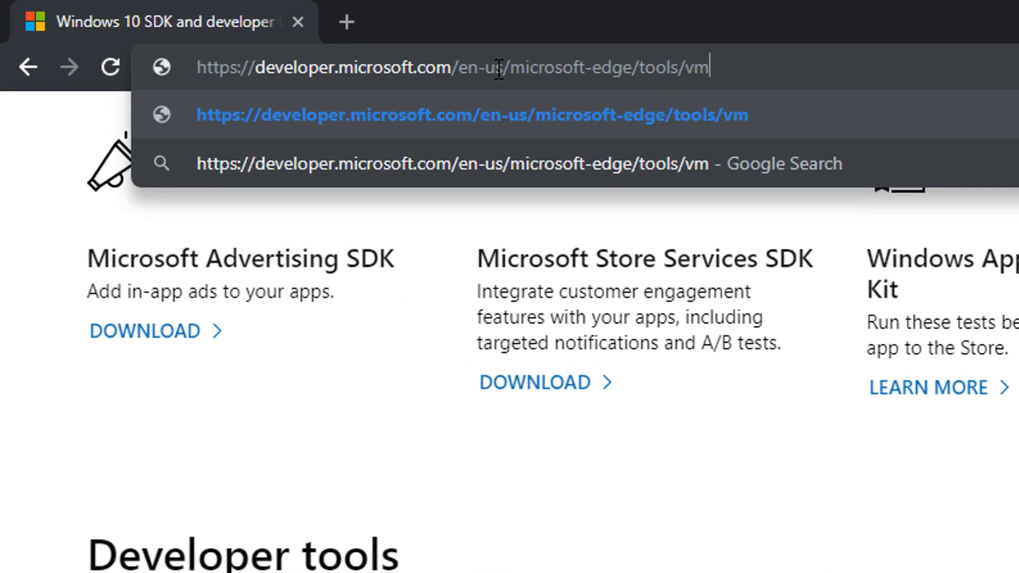
key(Return)
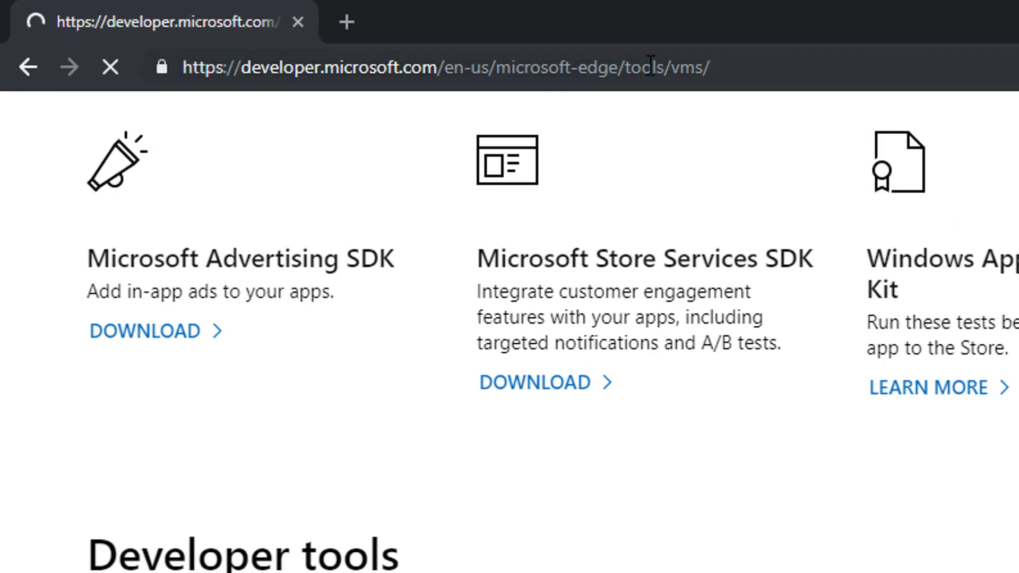
Download the ZIP of the IE10 on Win7 (x86) virtual machine for the VirtualBox platform
scroll(278, 369, down, 3)
scroll(337, 482, up, 3)
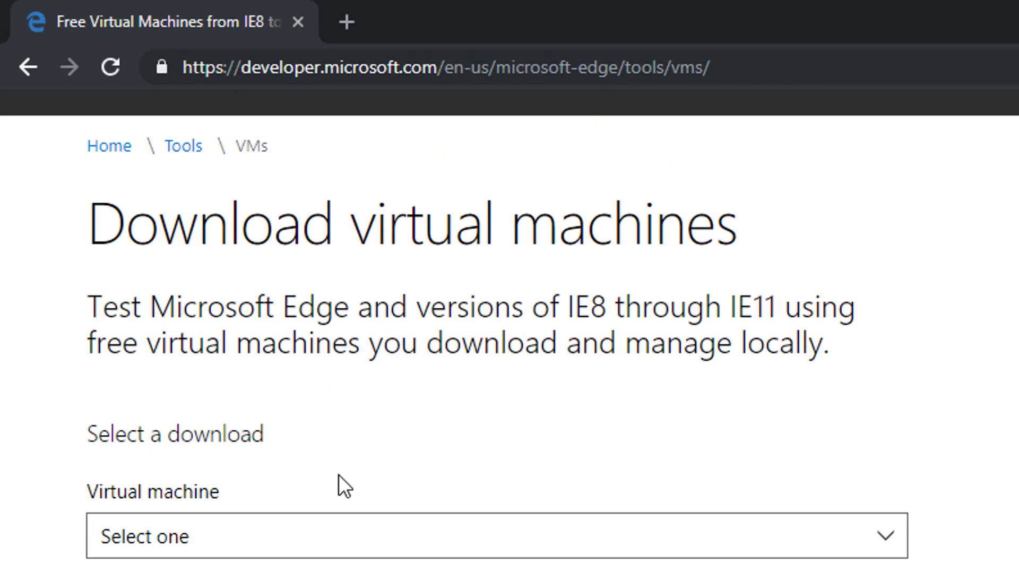
click(335, 546)
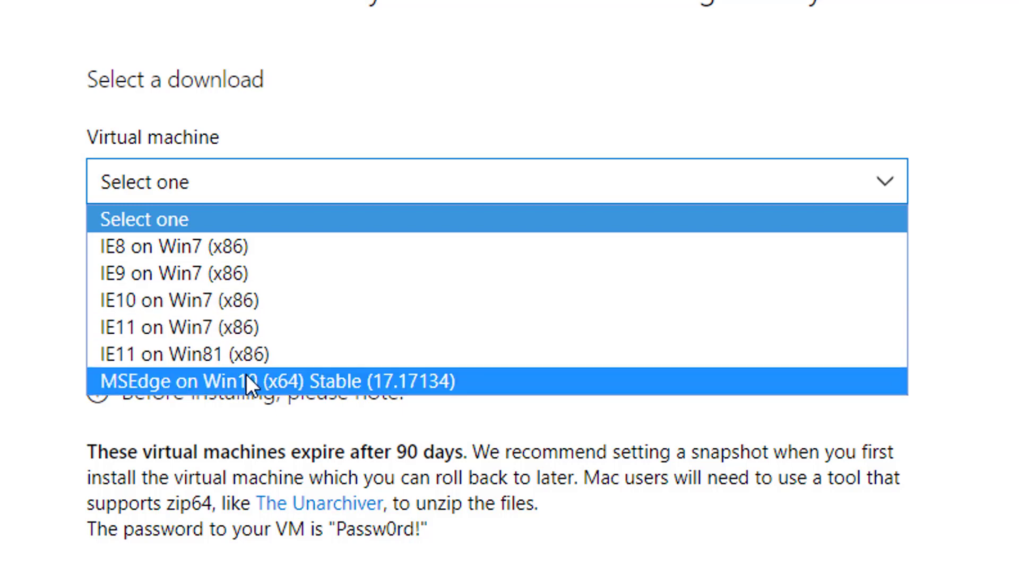
click(210, 306)
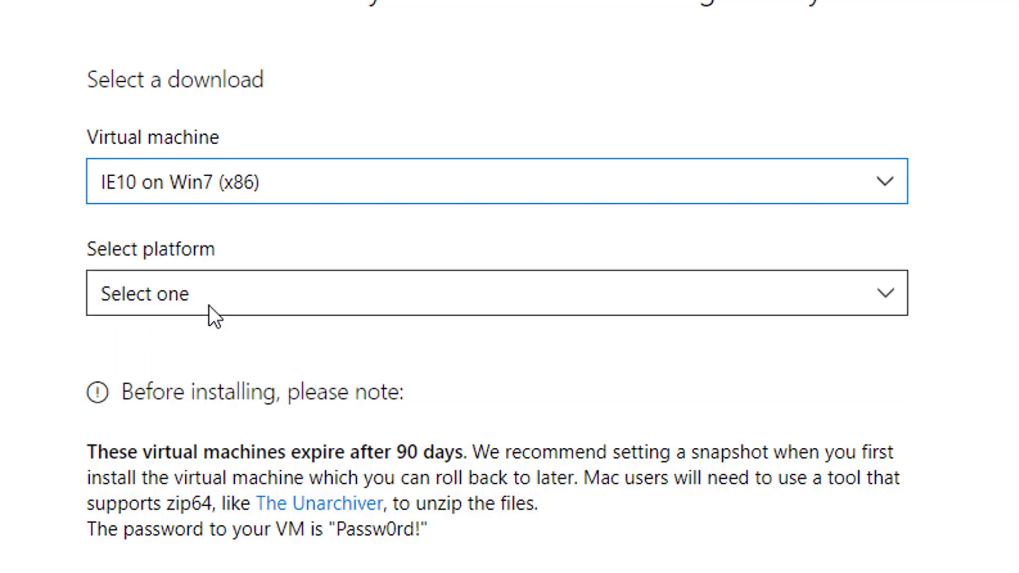
click(206, 311)
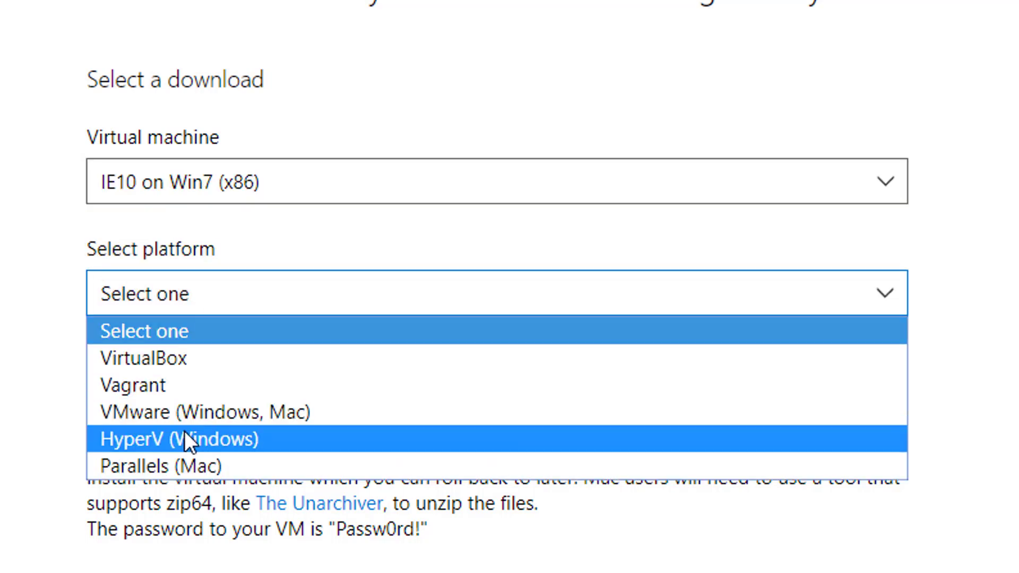
click(199, 354)
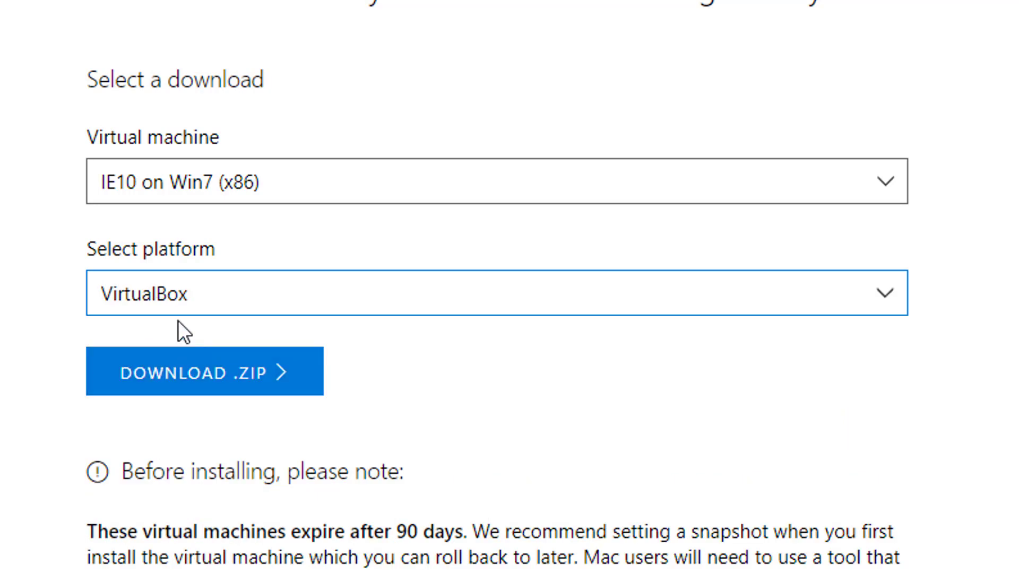
click(187, 374)
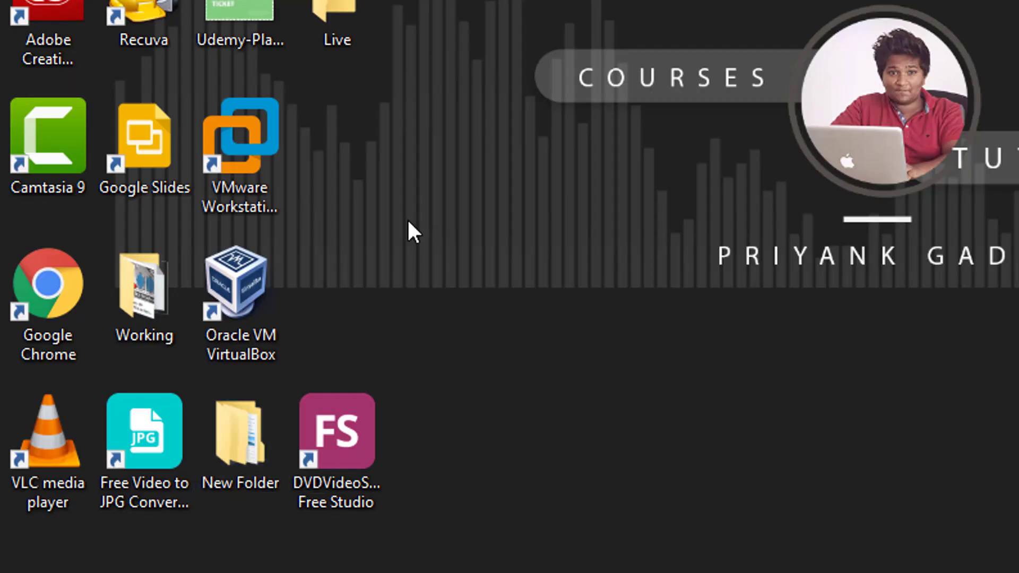
Switch to Oracle VM VirtualBox and start importing an appliance, browsing for its file
double_click(275, 280)
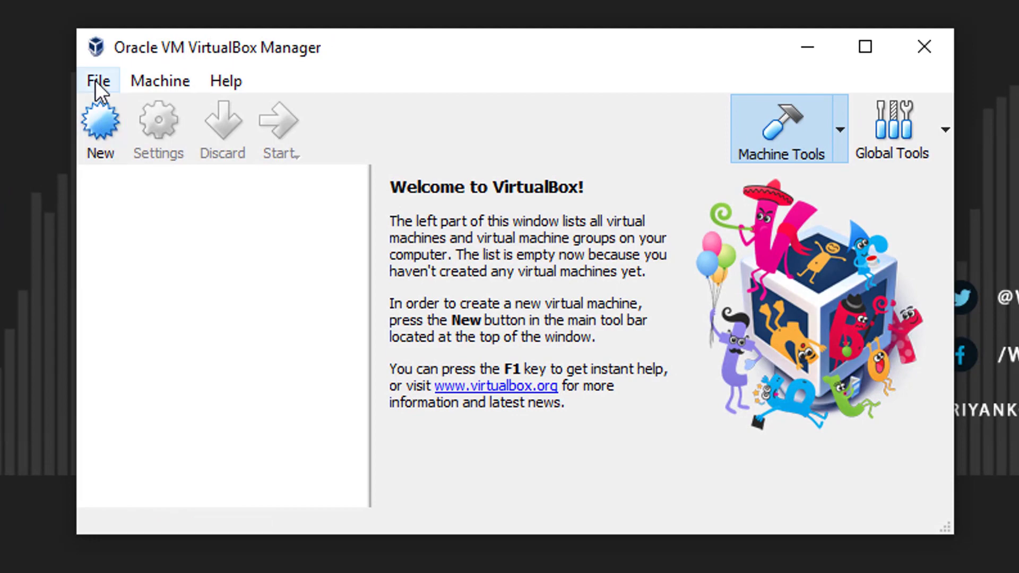
click(96, 80)
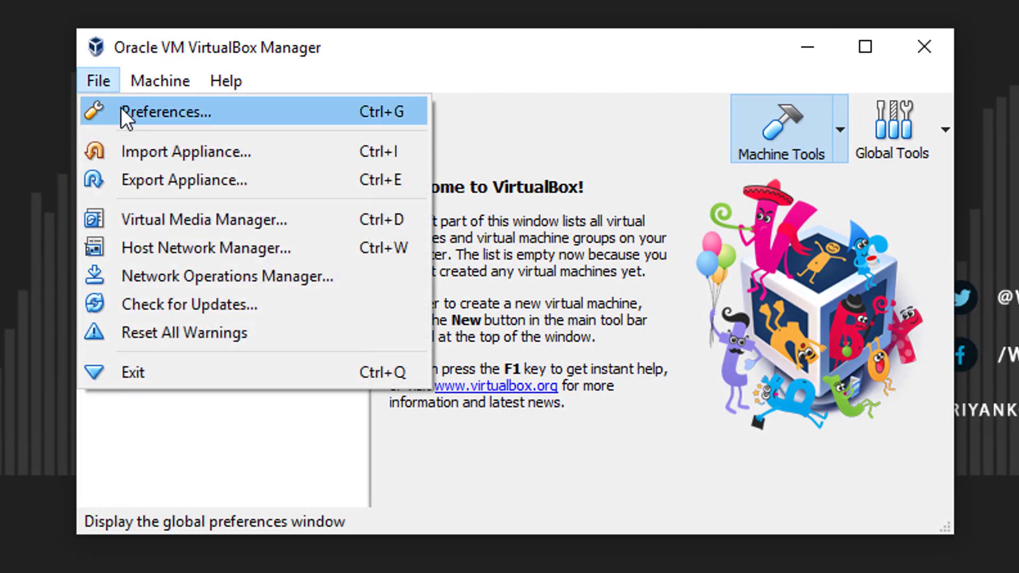
click(128, 154)
click(766, 216)
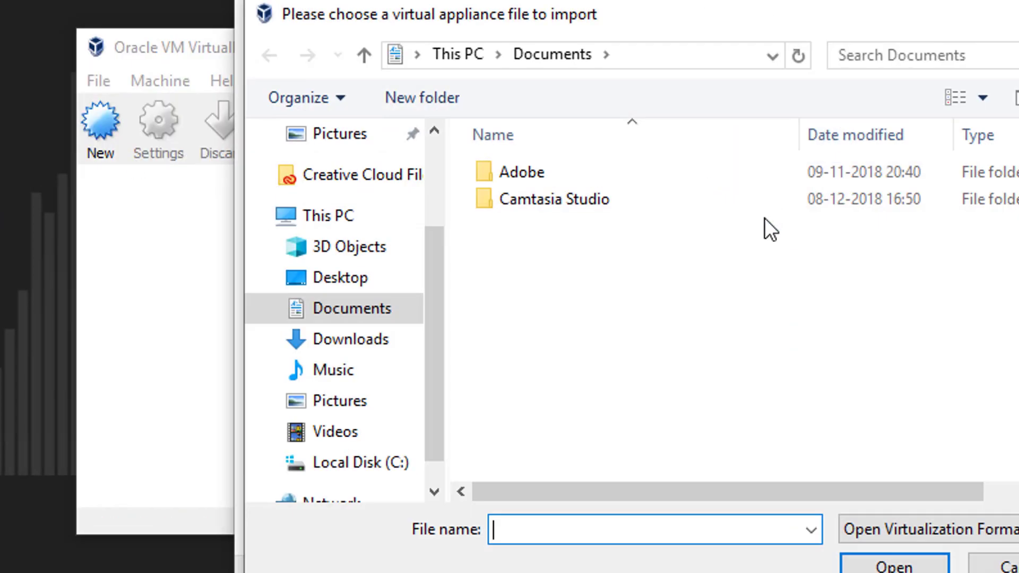
Choose IE10 - Win7.ova from the IE10.Win7.VirtualBox folder in Downloads and import it with the suggested appliance settings
click(331, 342)
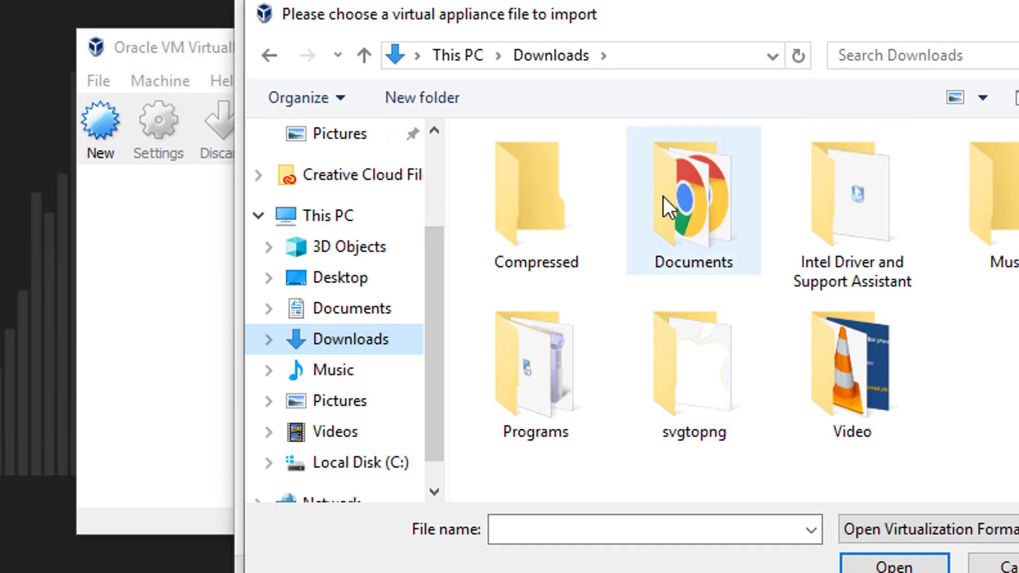
click(559, 196)
double_click(559, 197)
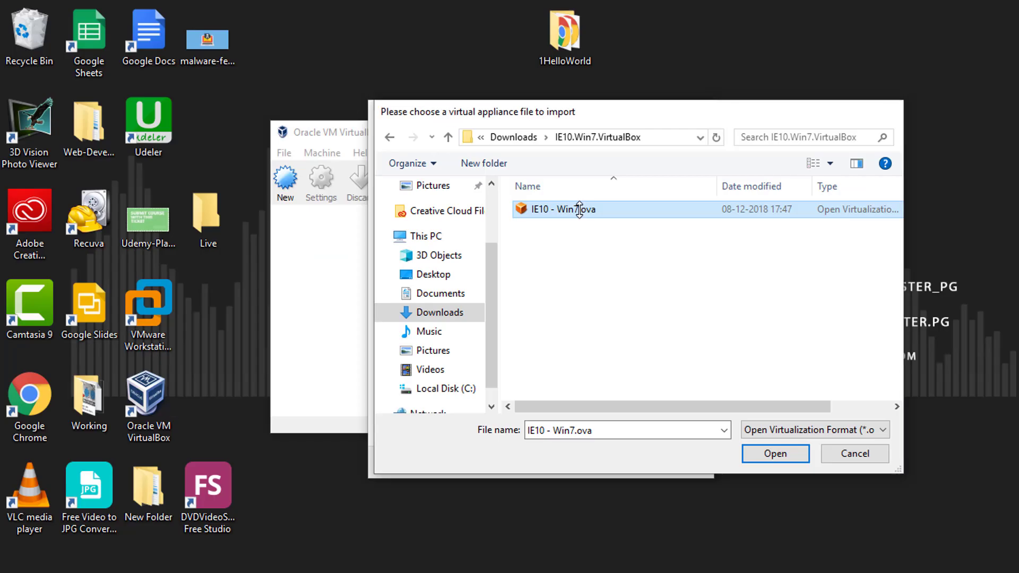
double_click(578, 209)
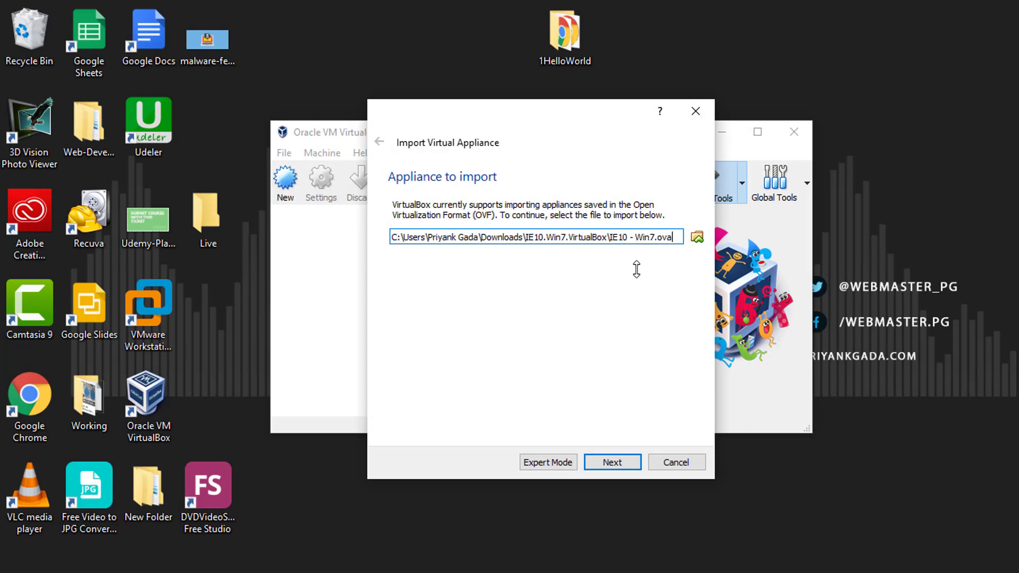
click(613, 460)
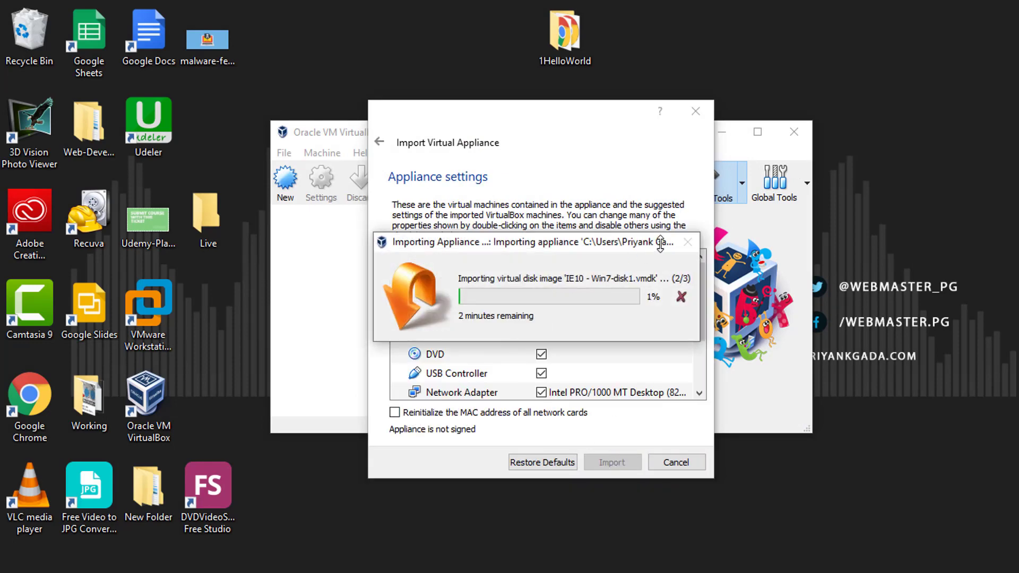
drag(685, 241, 445, 300)
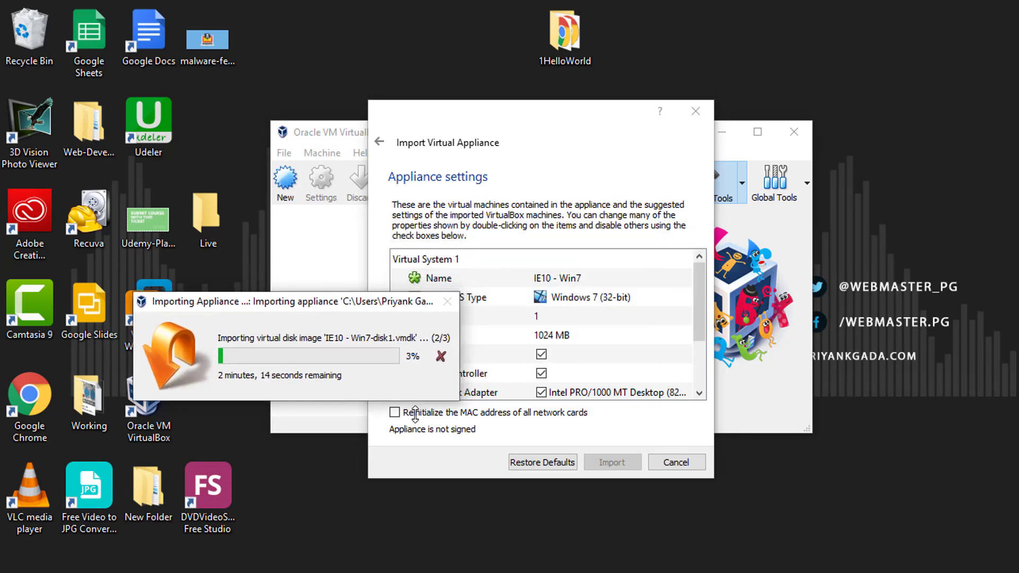
right_click(410, 572)
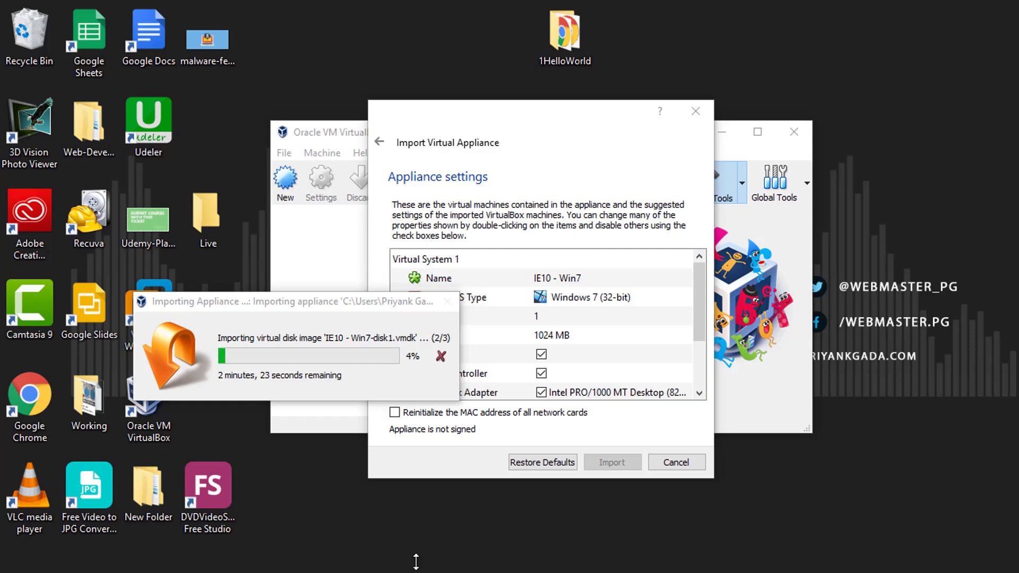
click(413, 555)
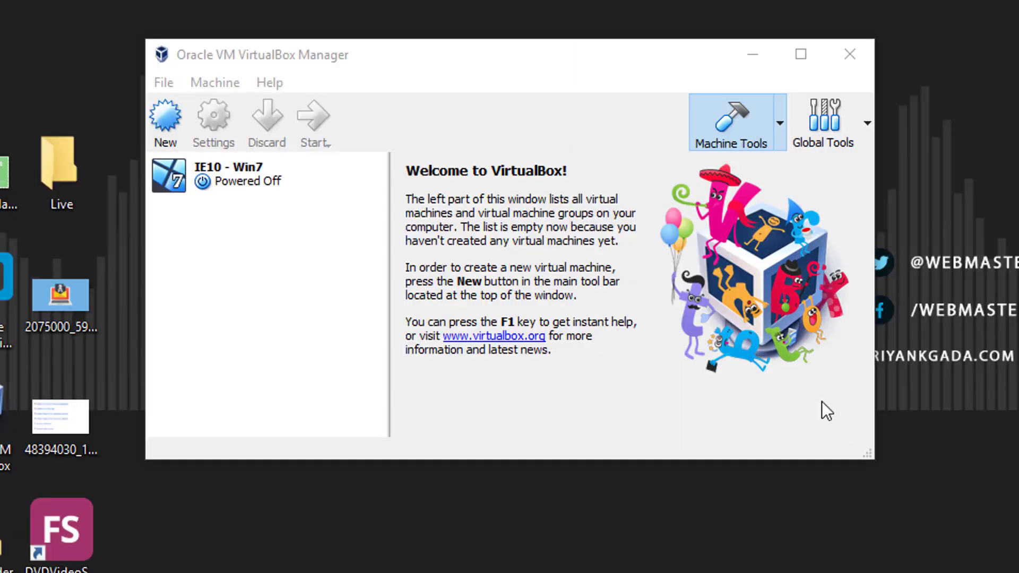
Start the imported IE10 - Win7 virtual machine
click(304, 184)
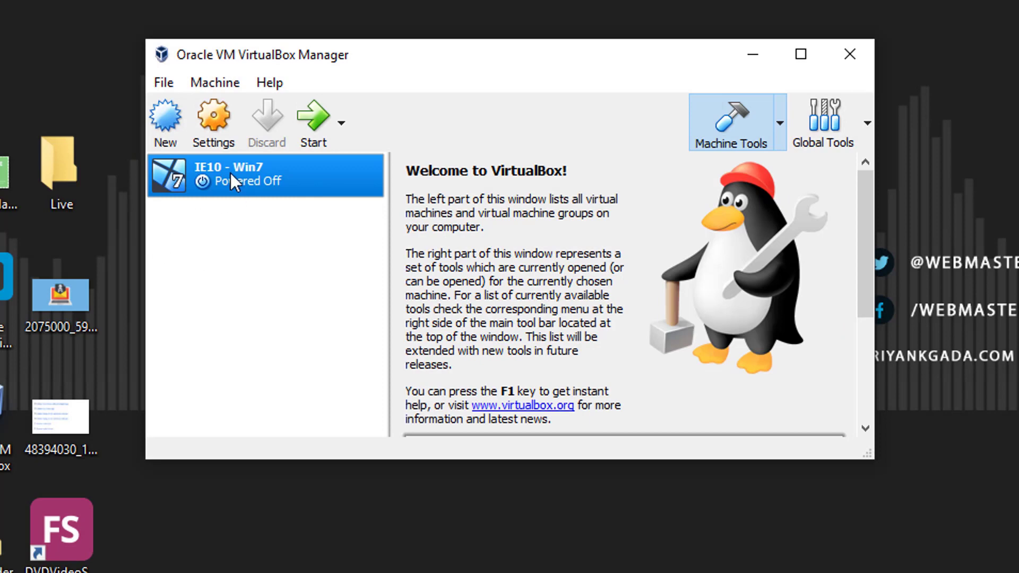
click(311, 122)
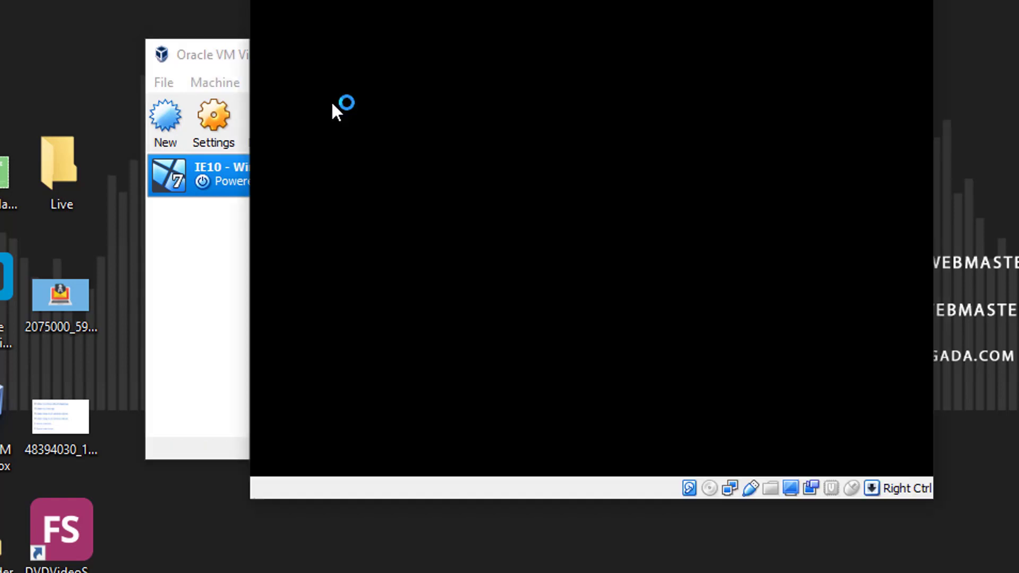
Close the VirtualBox Manager window and dismiss the mouse pointer integration notice in the running virtual machine
click(226, 53)
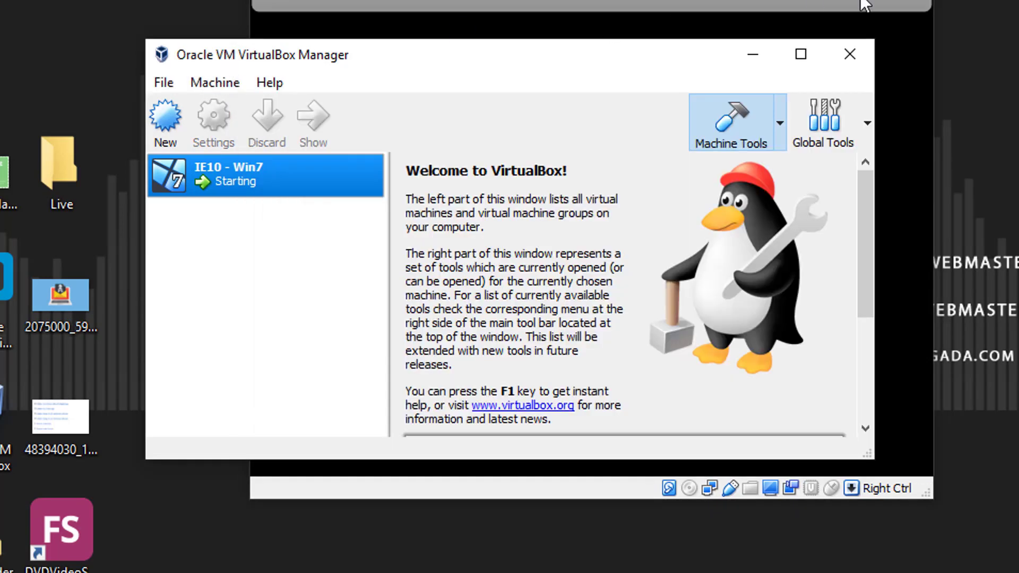
click(855, 53)
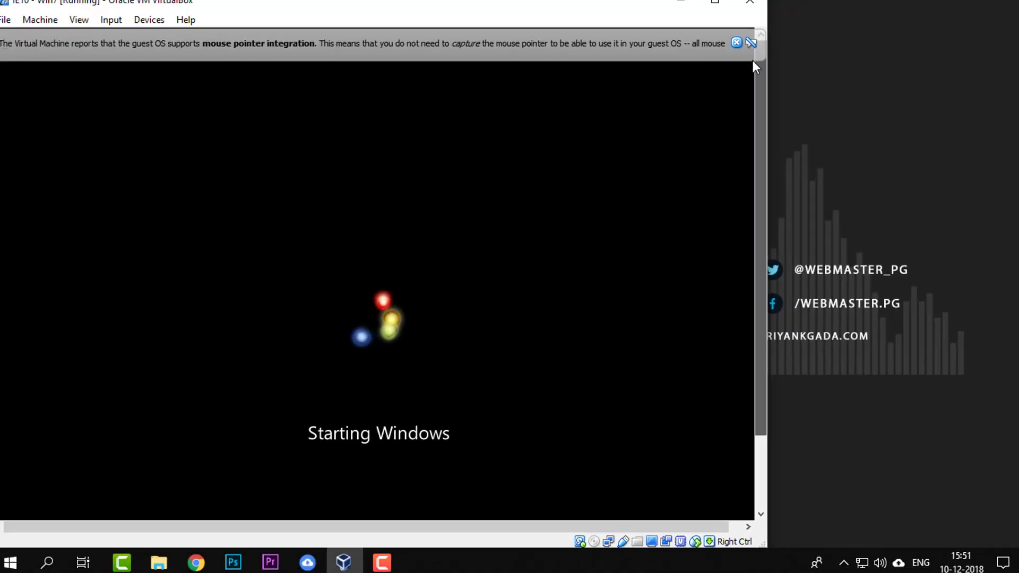
click(735, 47)
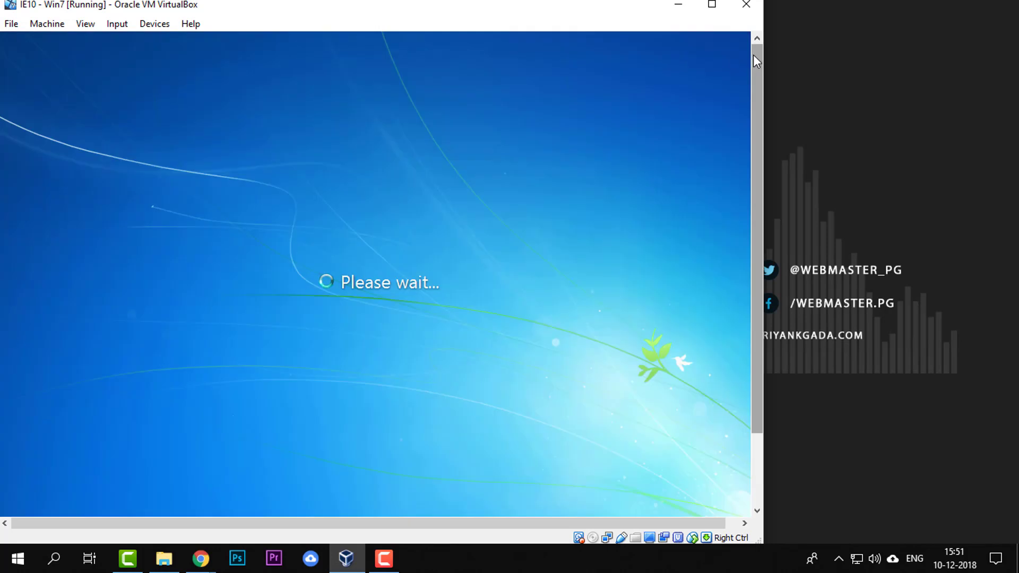
drag(752, 56, 763, 163)
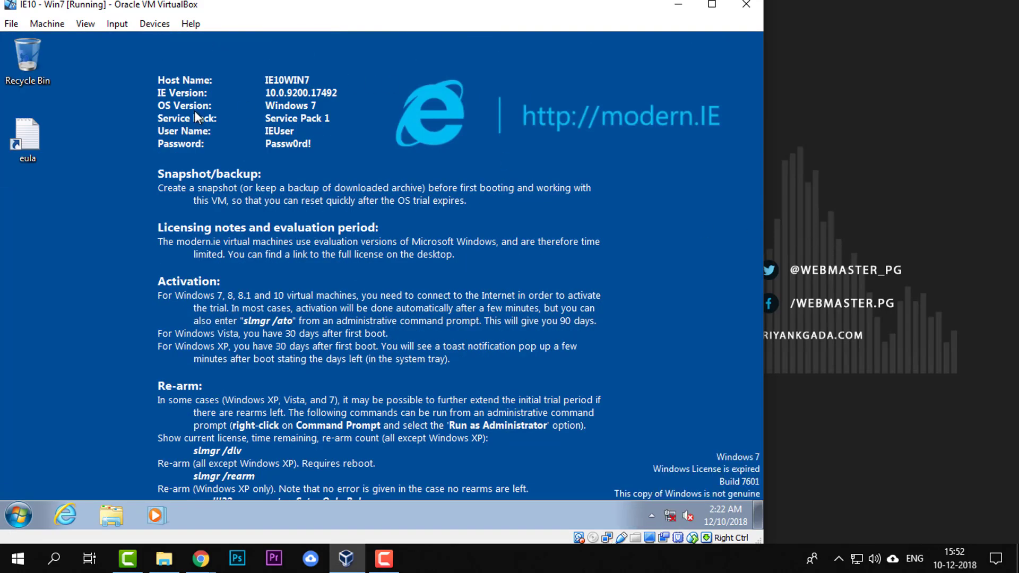
Show the hidden notification area icons on the Windows 7 guest desktop
right_click(224, 141)
click(238, 152)
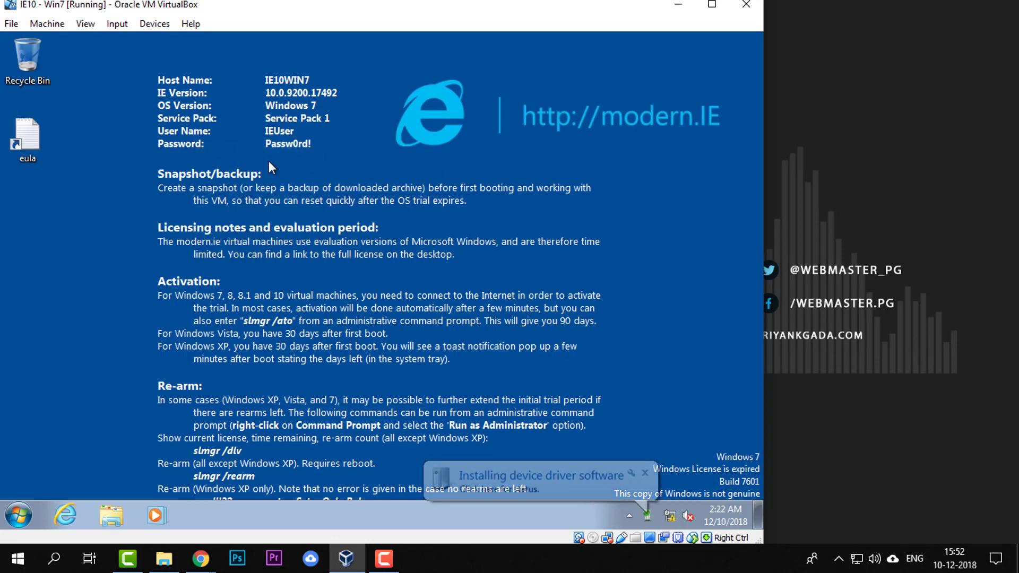
click(652, 513)
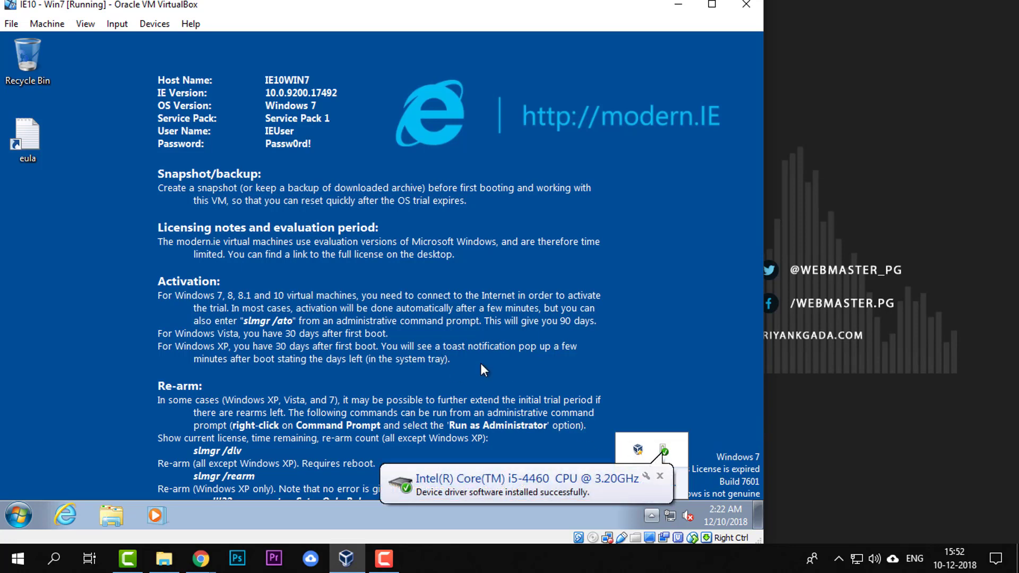
right_click(356, 254)
click(383, 297)
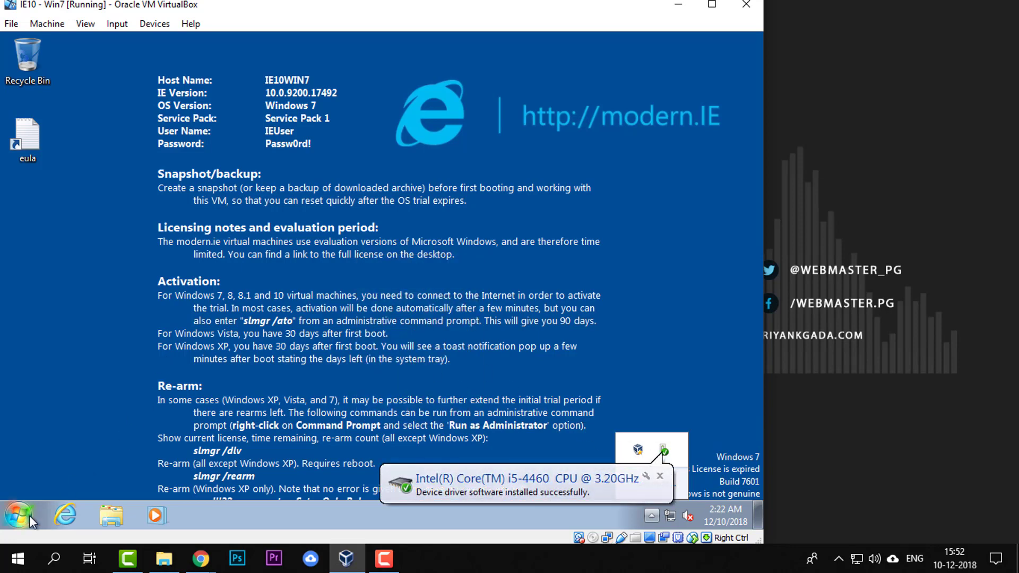
Open Internet Explorer in the Windows 7 guest and go to google.com
click(78, 508)
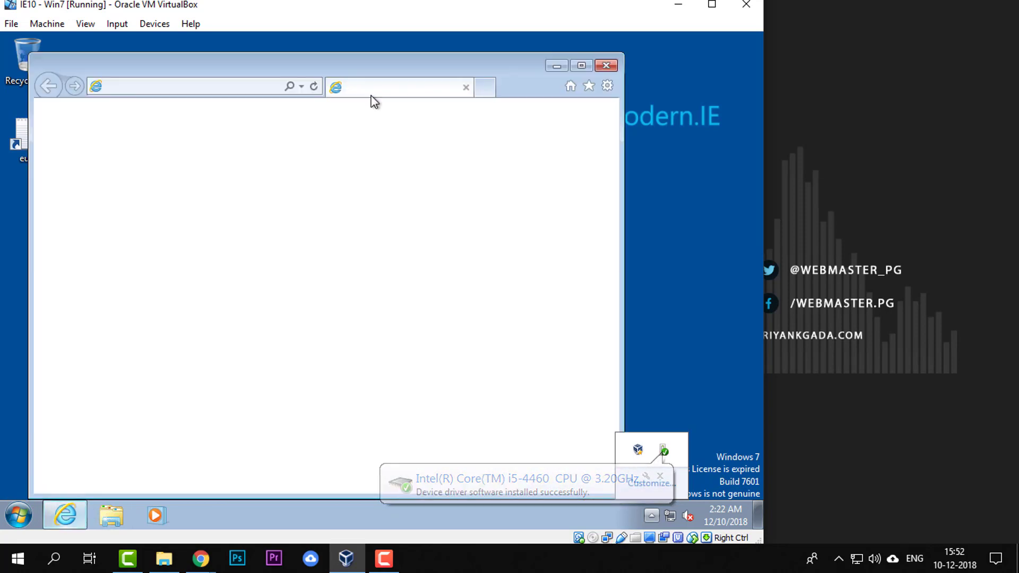
click(264, 87)
text(google.c)
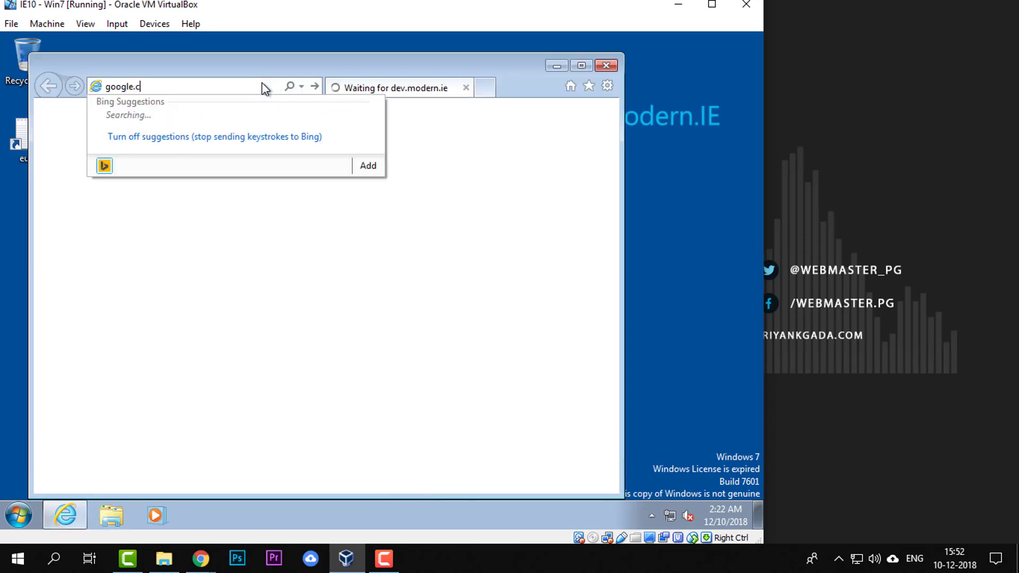
text(om)
key(Return)
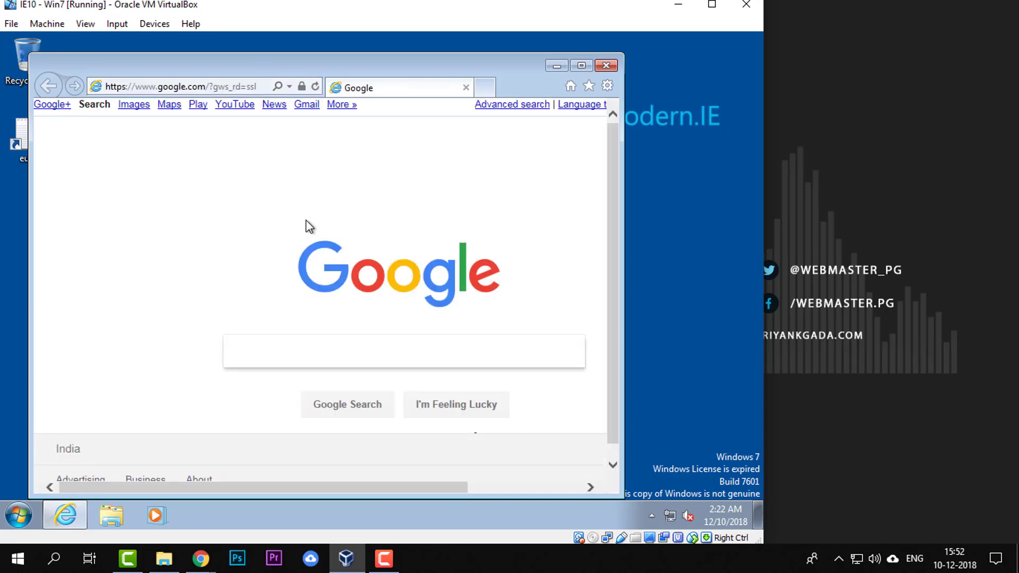
Search Google for "Flare VM"
click(327, 362)
text(Flare VM)
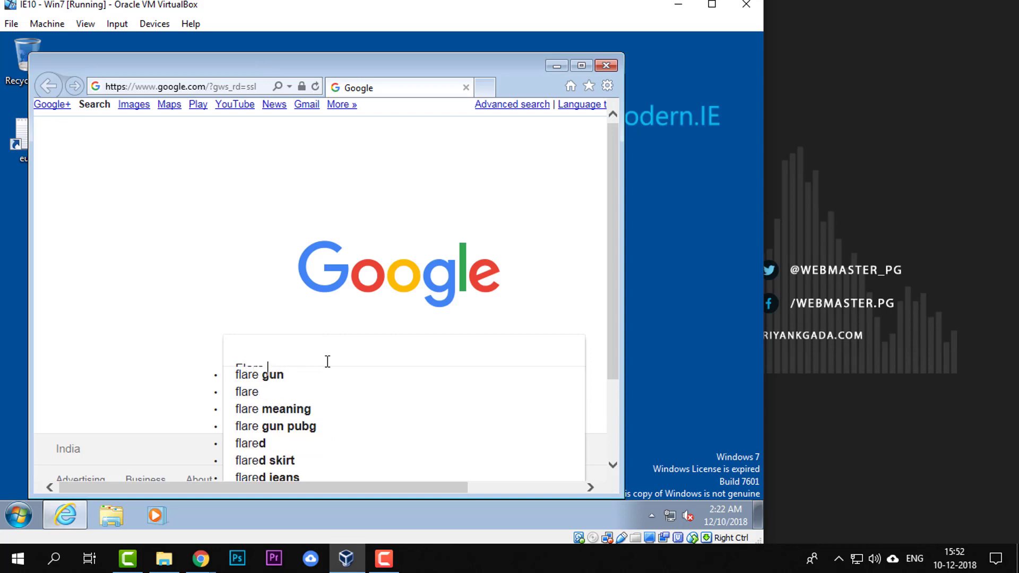
key(Return)
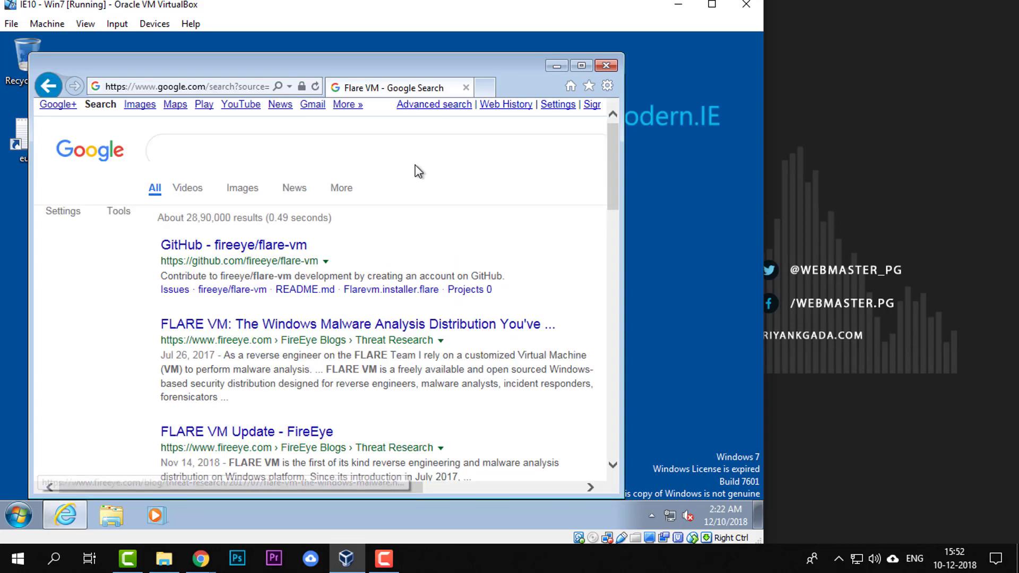
Maximize the browser and try to open the FireEye blog result on FLARE VM and the GitHub fireeye/flare-vm result
click(287, 325)
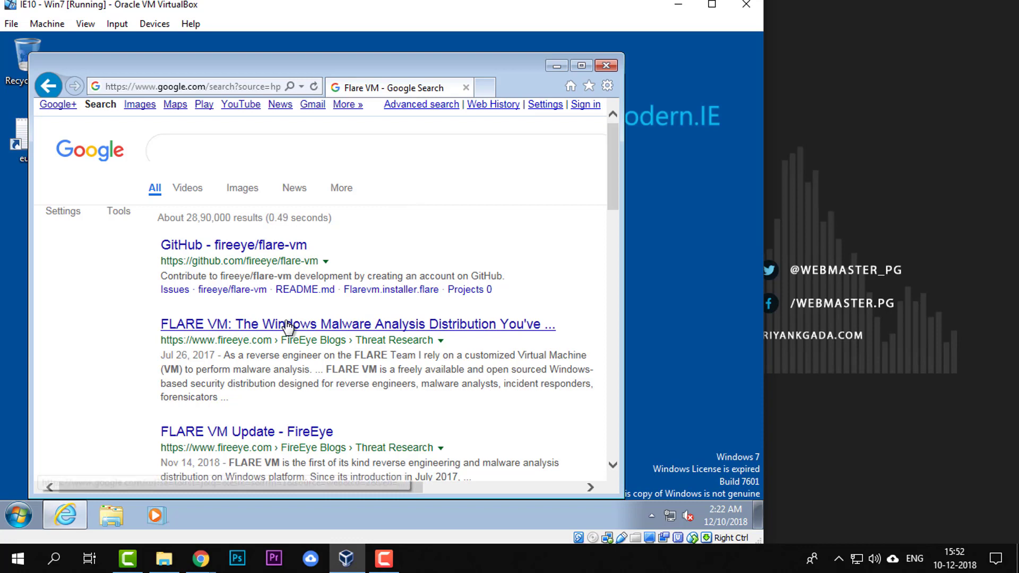
click(581, 66)
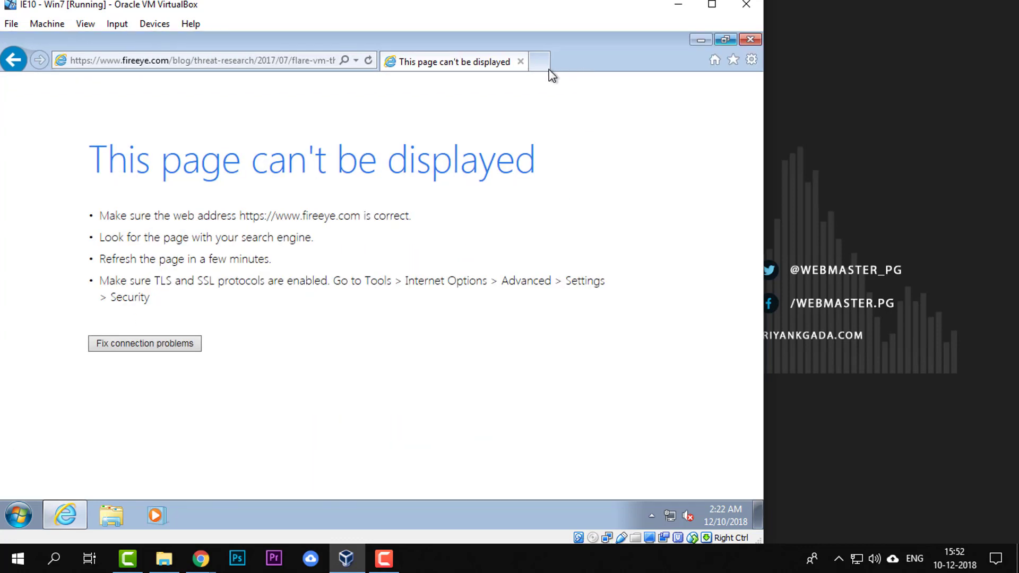
click(14, 59)
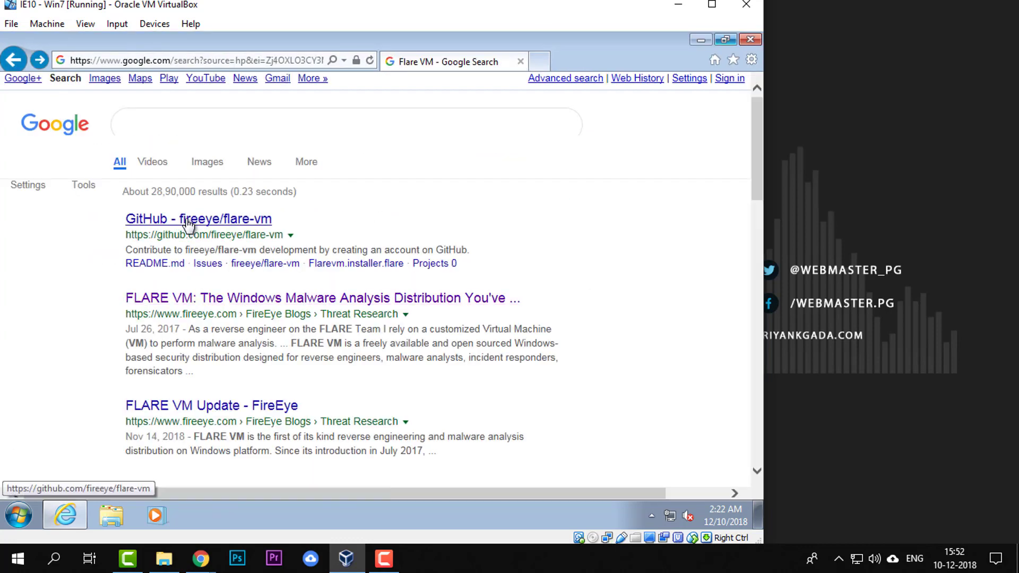
click(189, 220)
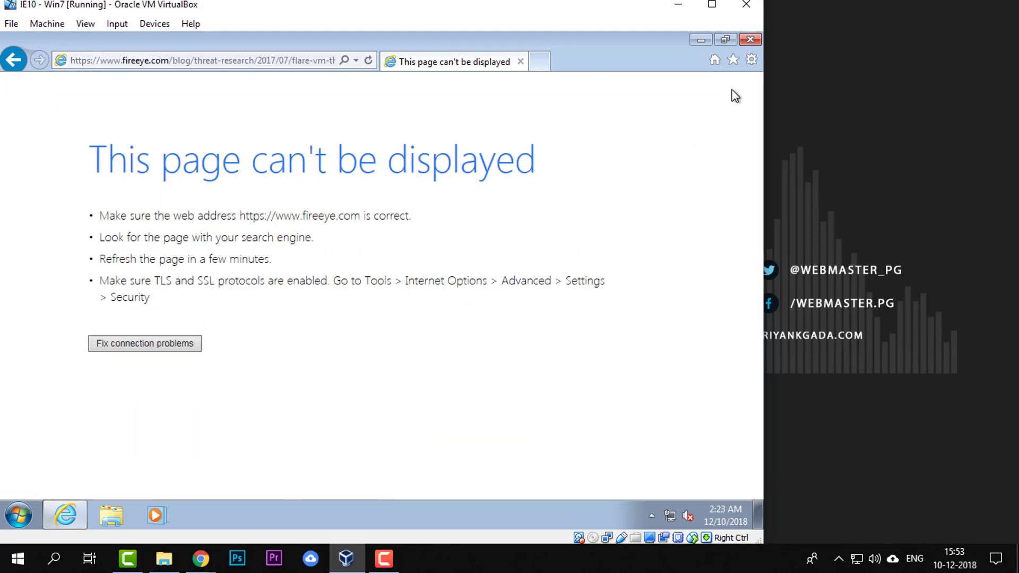
click(750, 60)
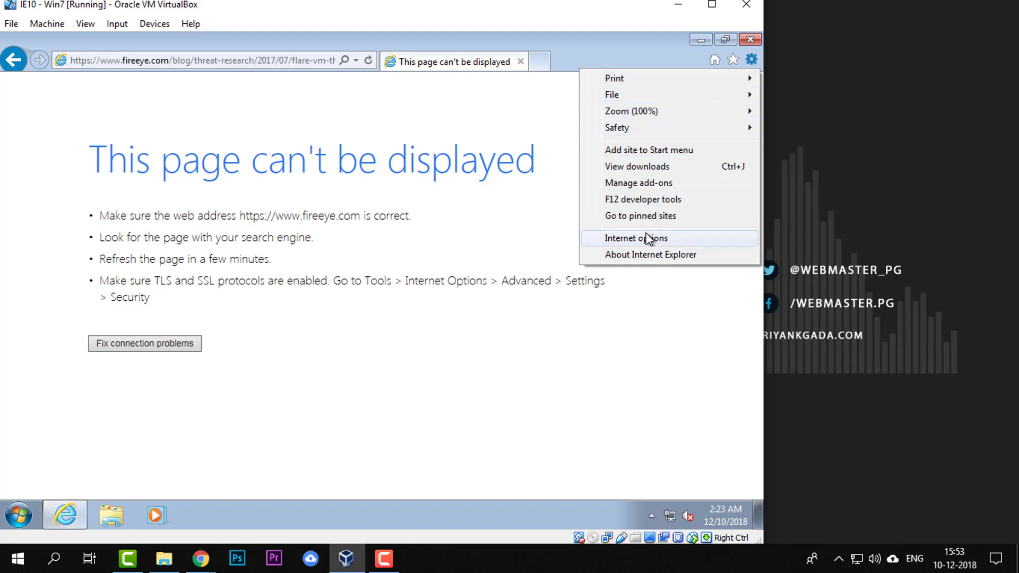
click(641, 199)
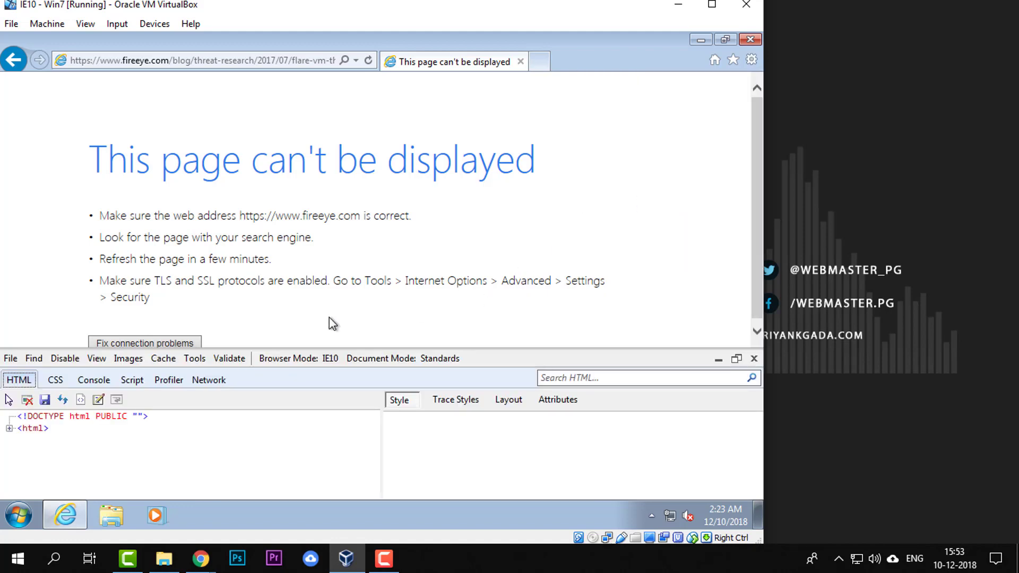
click(754, 359)
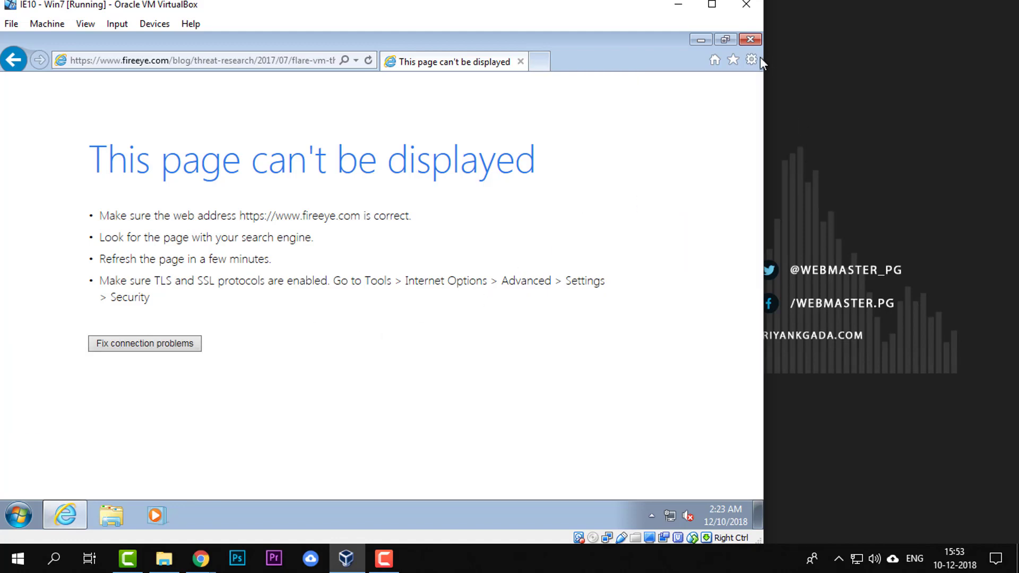
Open the advanced settings of Internet Options and enable "Reset zoom level for new windows and tabs"
click(751, 60)
click(669, 239)
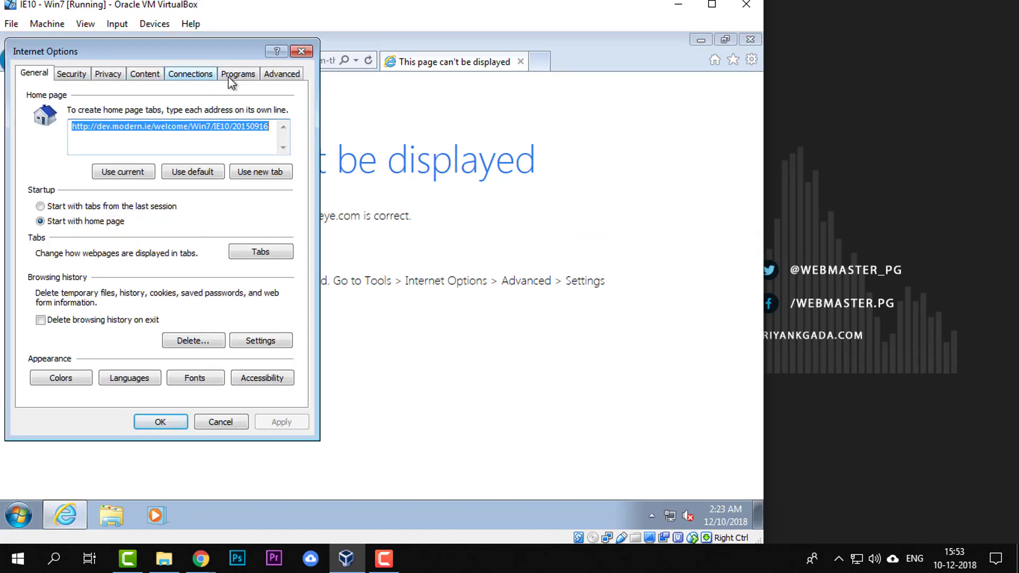
click(281, 74)
drag(216, 51, 445, 80)
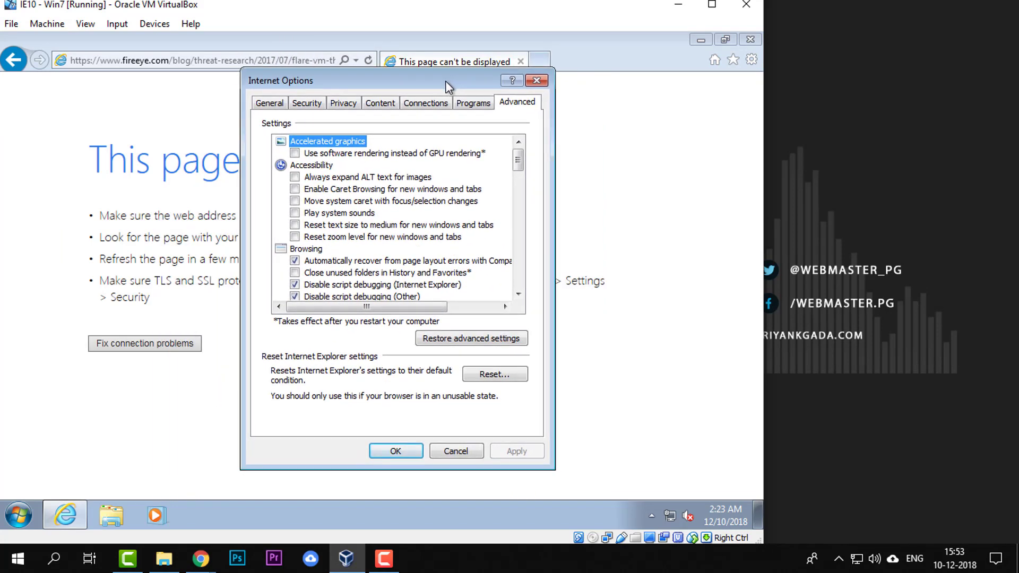
click(362, 240)
Look through the advanced settings list for the Security section
scroll(362, 241, down, 3)
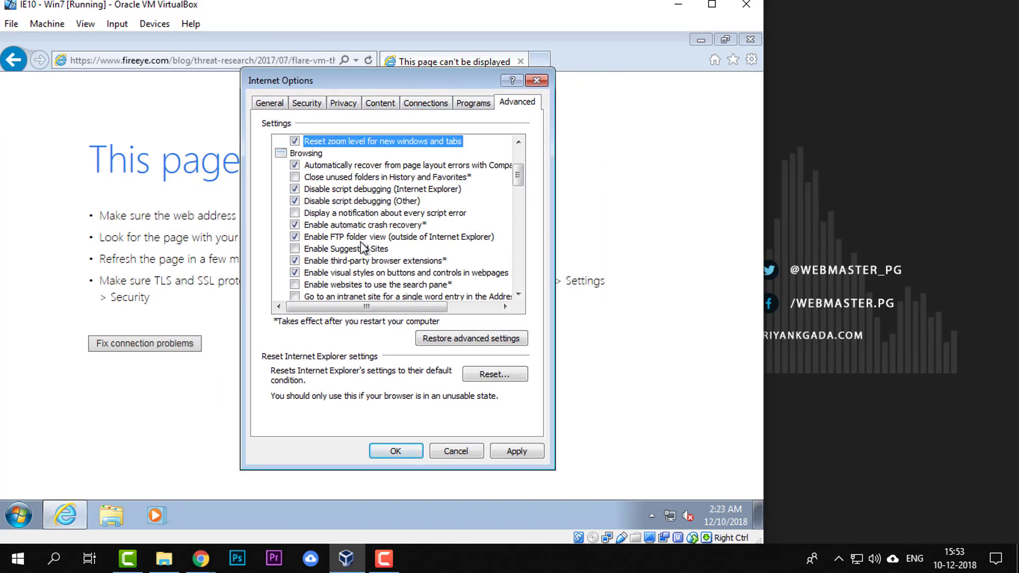
scroll(360, 241, down, 2)
click(361, 241)
scroll(361, 240, down, 5)
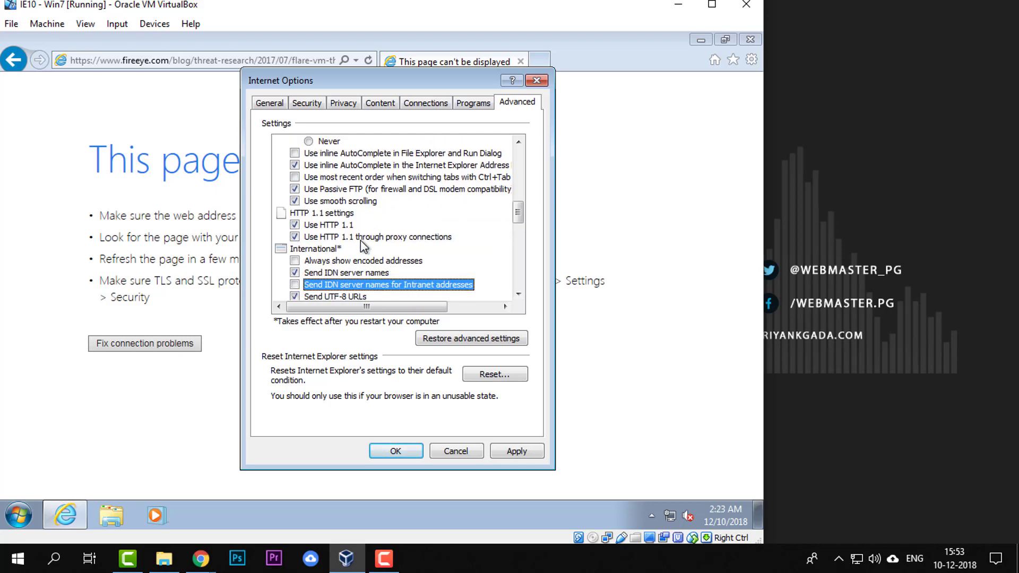
key(Down)
scroll(360, 240, down, 3)
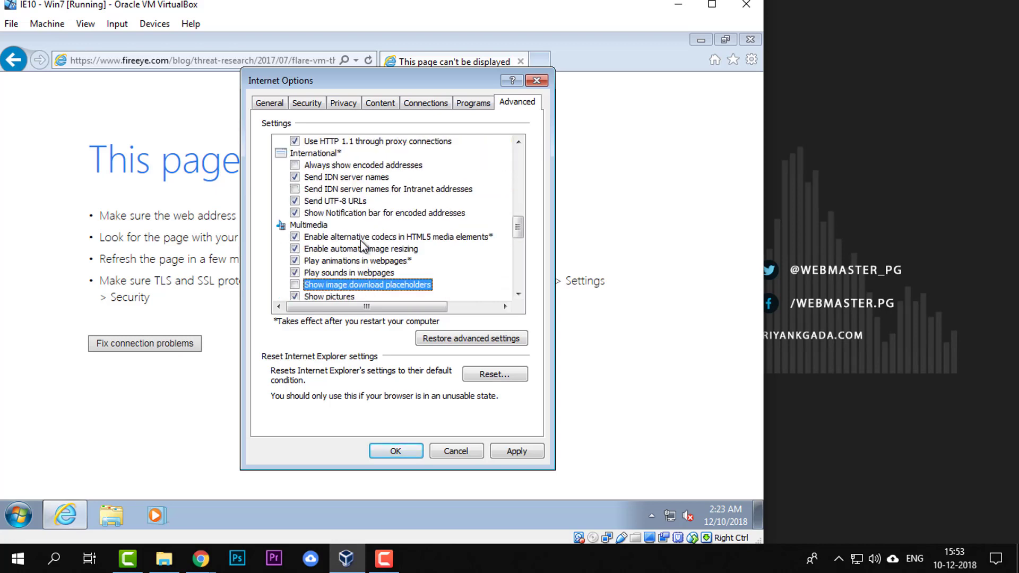
scroll(361, 239, up, 5)
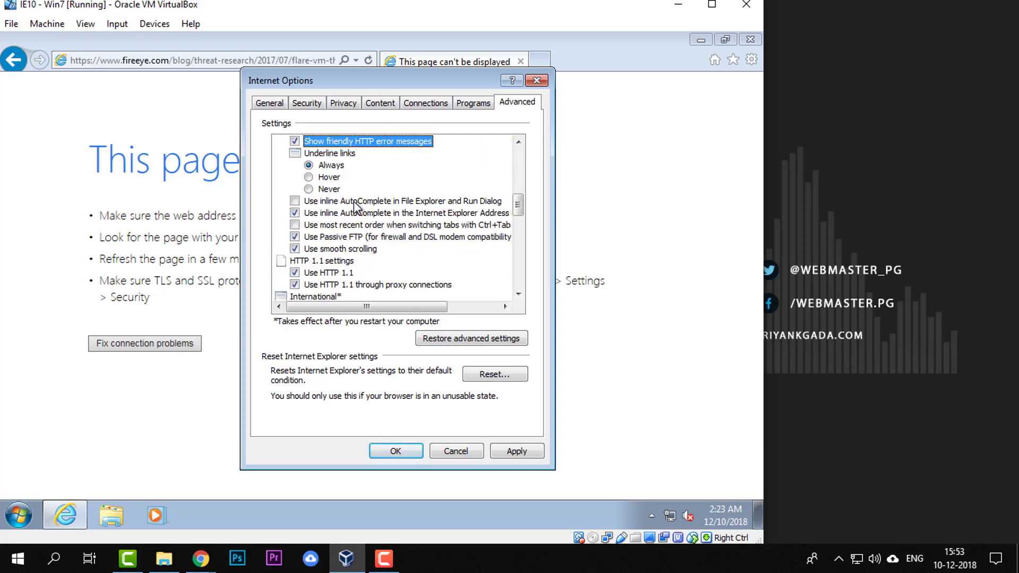
scroll(354, 202, up, 4)
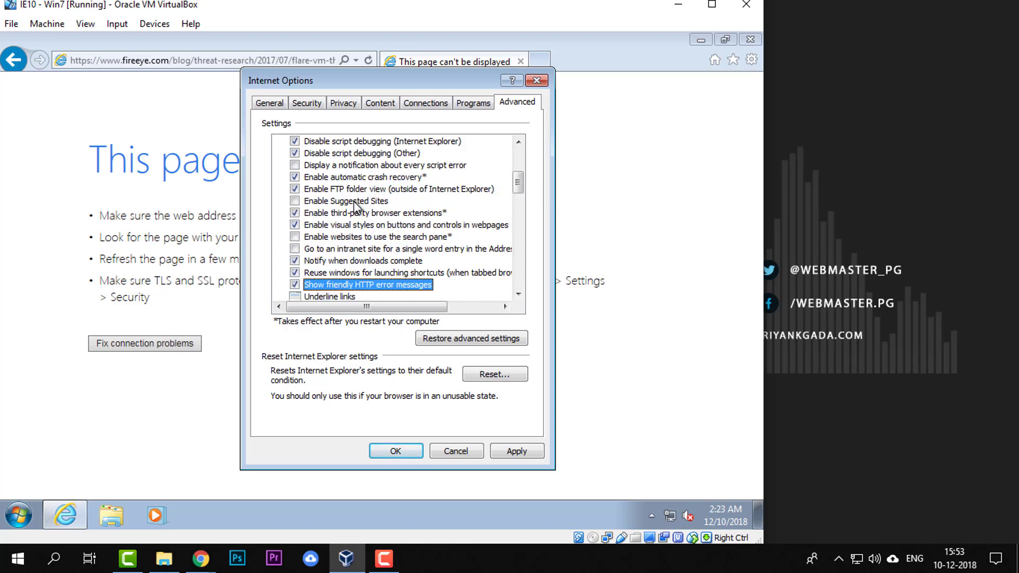
scroll(354, 204, up, 2)
scroll(355, 204, down, 10)
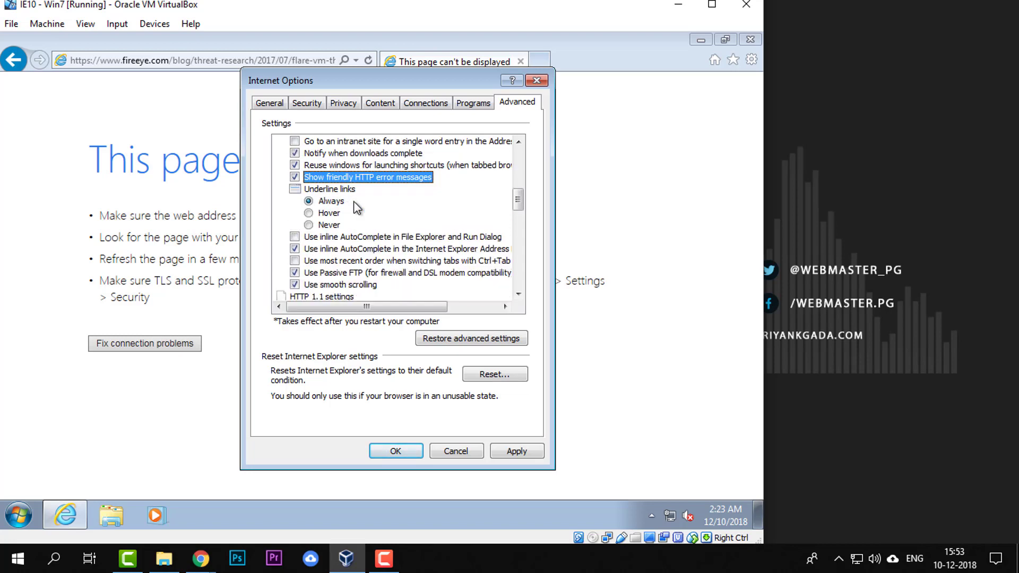
scroll(355, 206, down, 2)
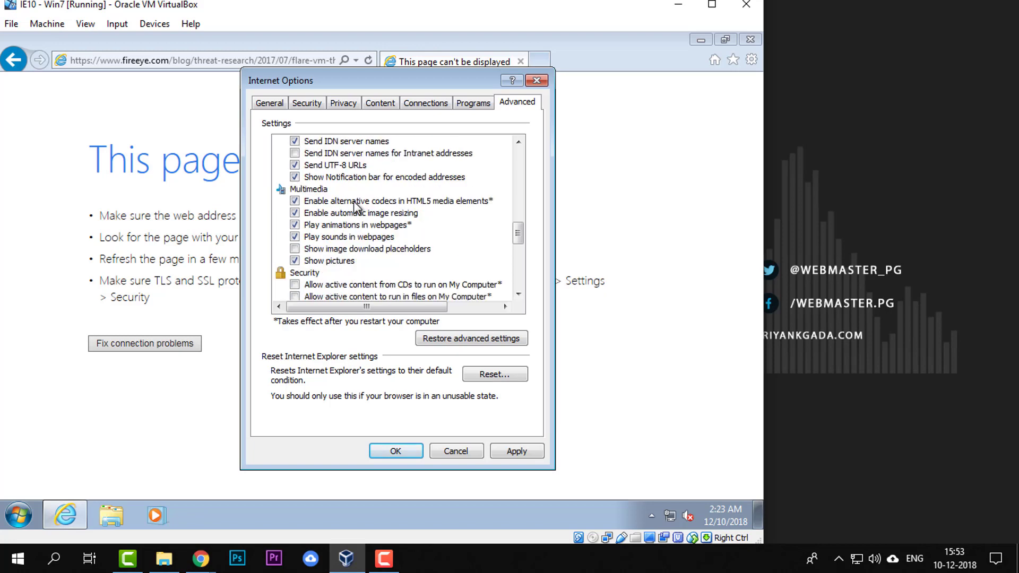
click(353, 202)
click(316, 270)
scroll(318, 279, down, 2)
scroll(316, 276, down, 1)
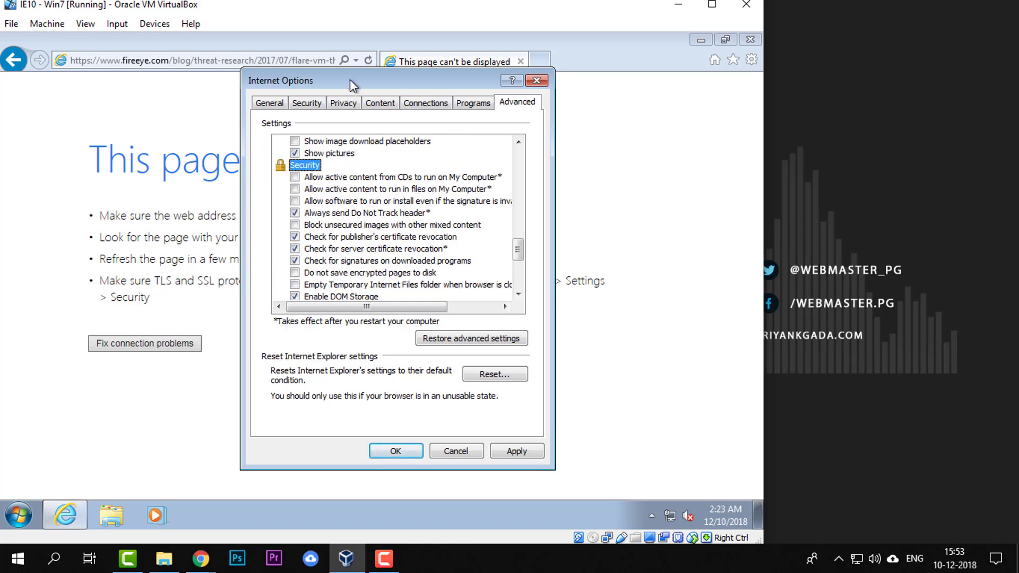
Enable Use SSL 2.0, Use TLS 1.1 and Use TLS 1.2 in the Security settings and apply the changes
drag(349, 78, 324, 65)
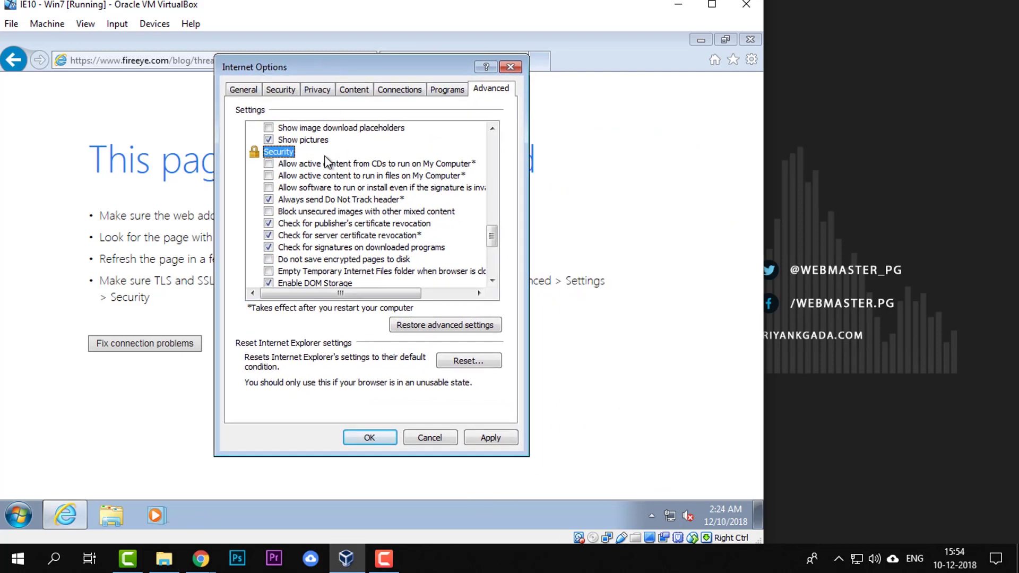
scroll(361, 238, down, 1)
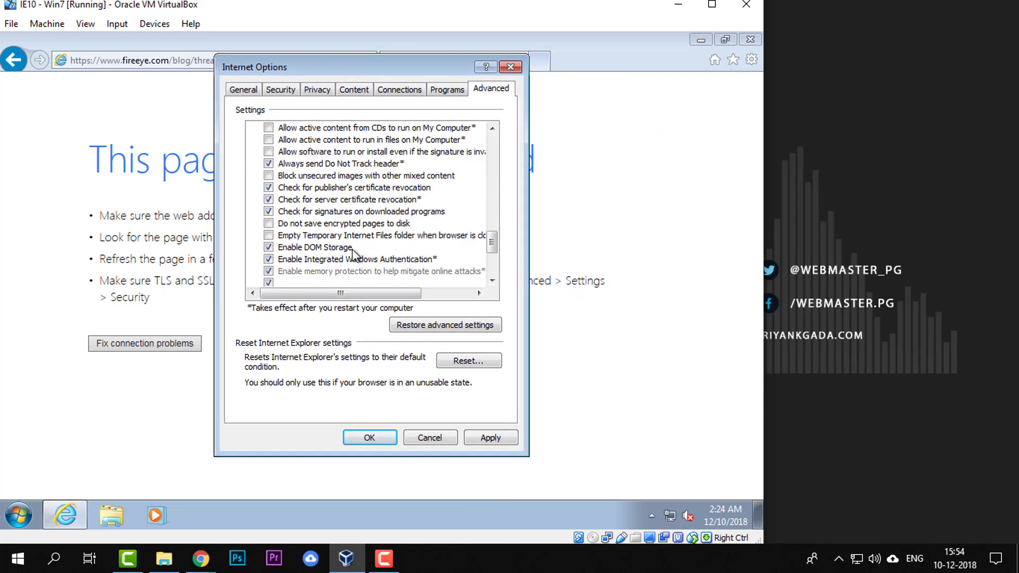
scroll(332, 259, down, 1)
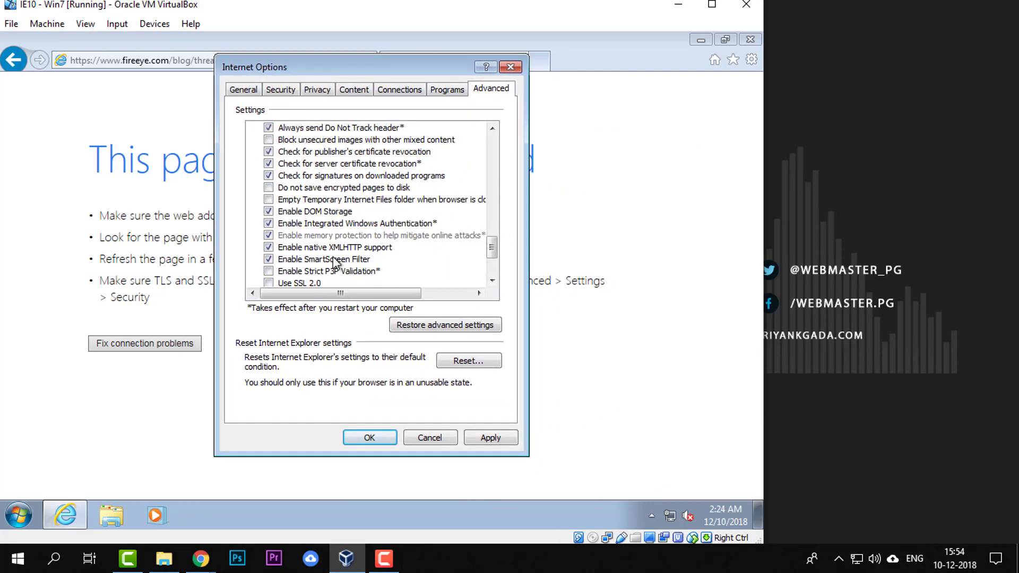
scroll(338, 278, down, 1)
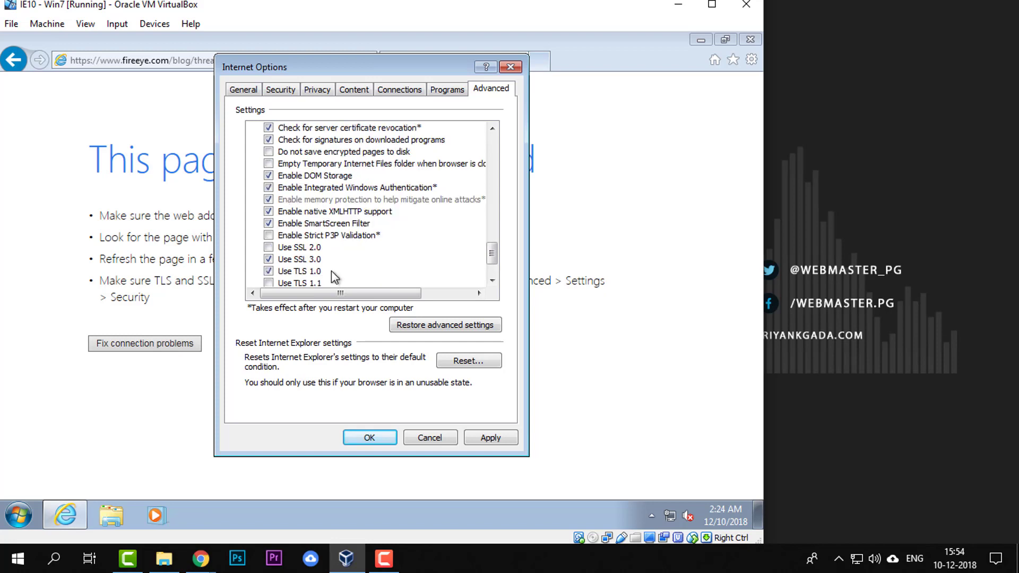
click(270, 248)
scroll(273, 252, down, 1)
click(268, 247)
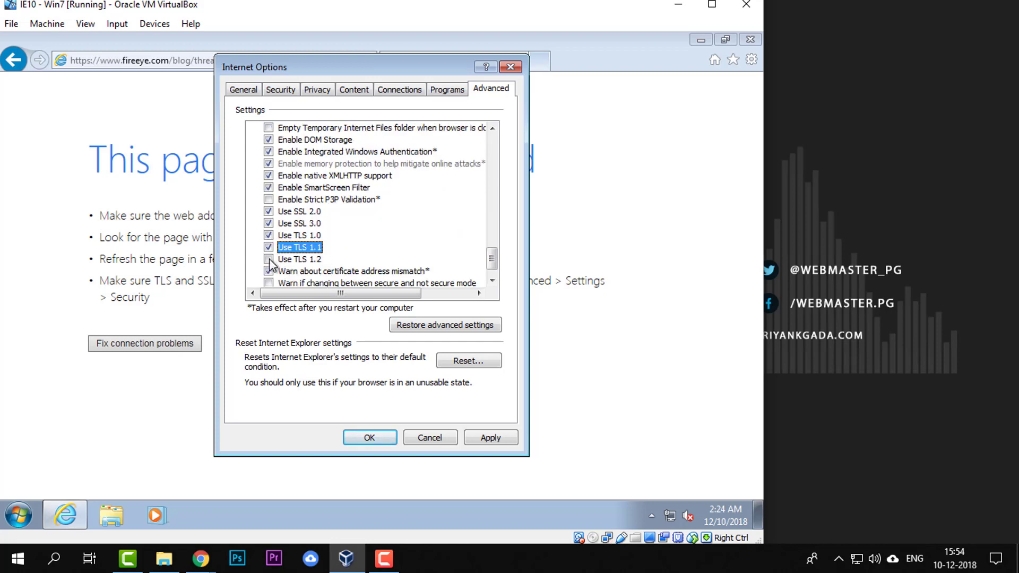
click(268, 258)
scroll(328, 253, down, 1)
click(489, 438)
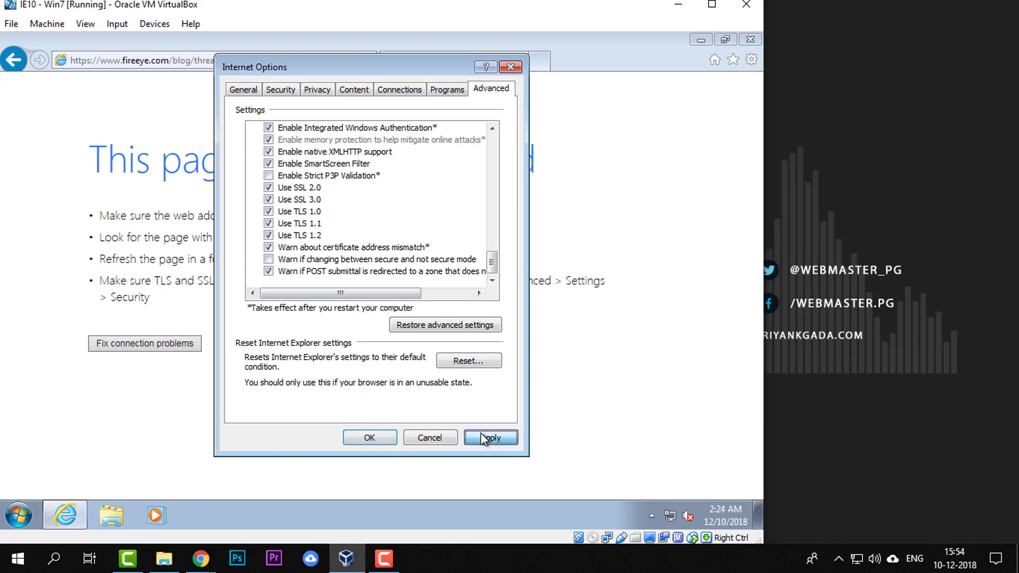
click(370, 438)
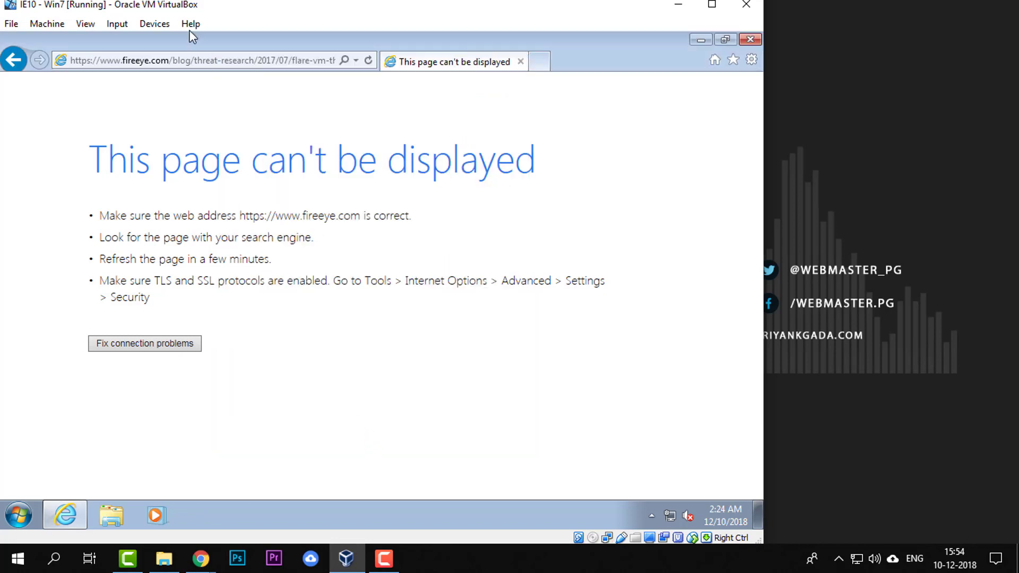
Reload the FireEye blog page and open the boxstarter.org package link for flarevm_malware.ps1 under How To Get It
click(367, 60)
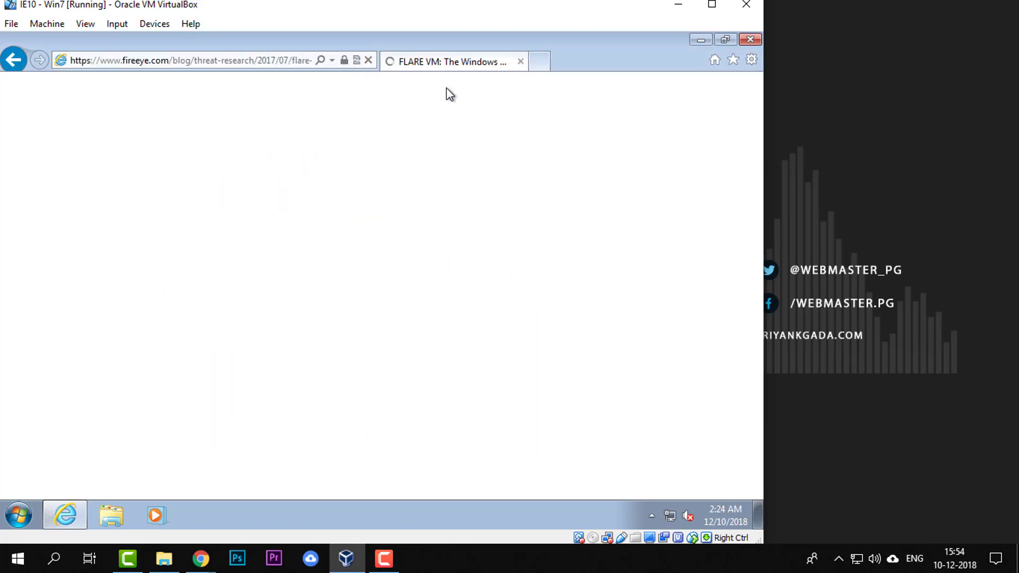
click(244, 97)
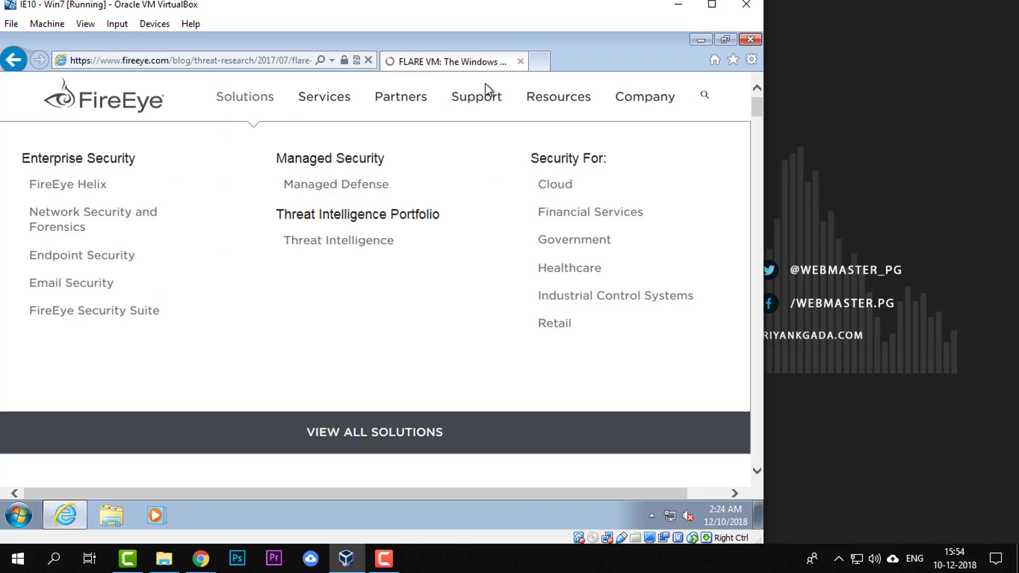
scroll(353, 396, down, 10)
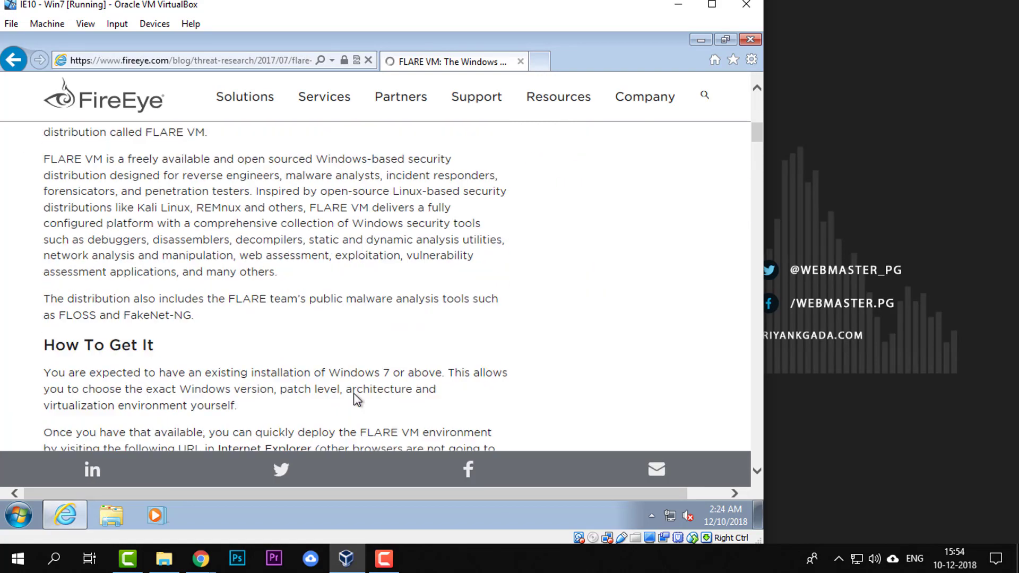
scroll(355, 388, down, 7)
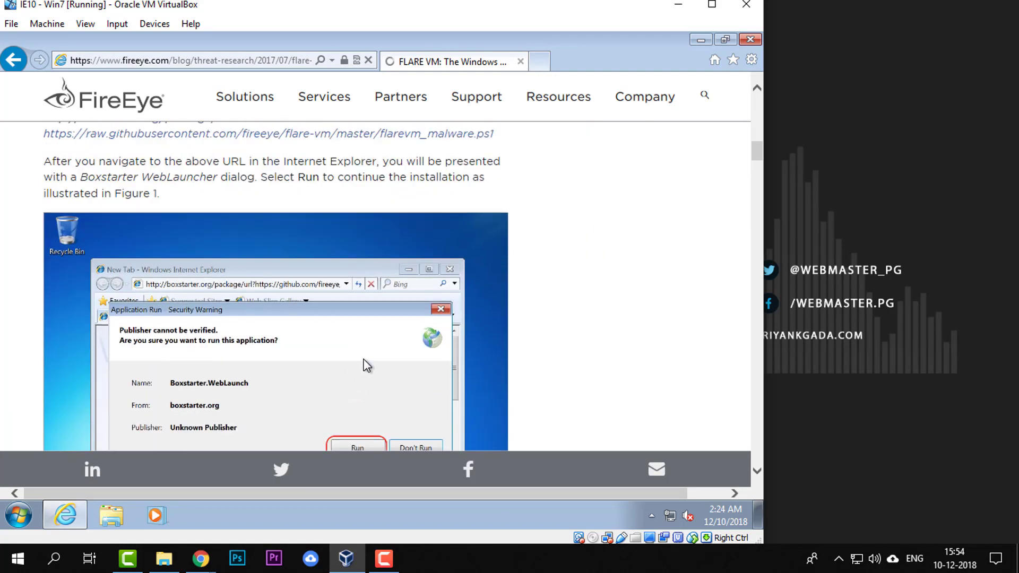
scroll(370, 330, up, 1)
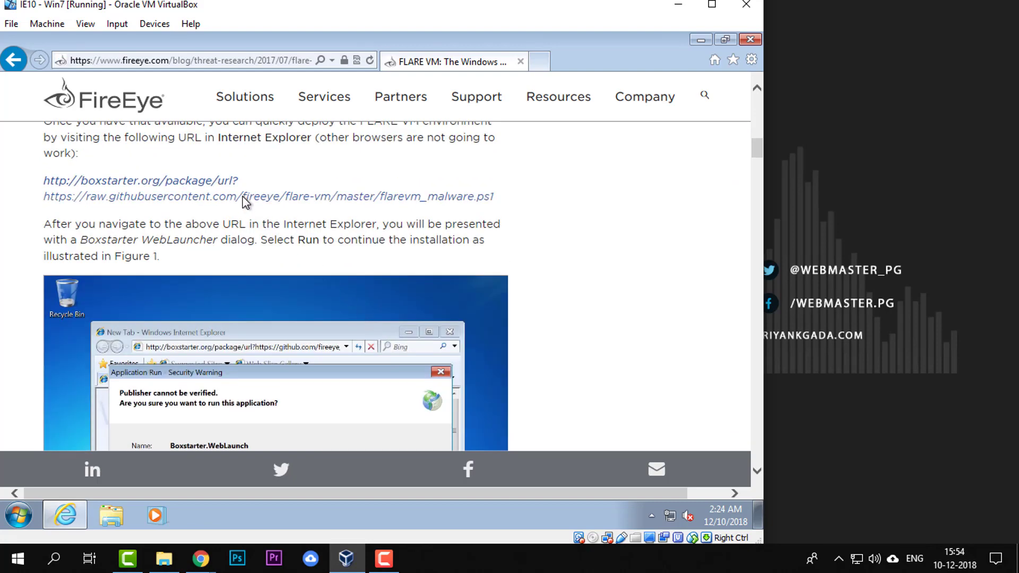
scroll(244, 202, up, 1)
click(208, 265)
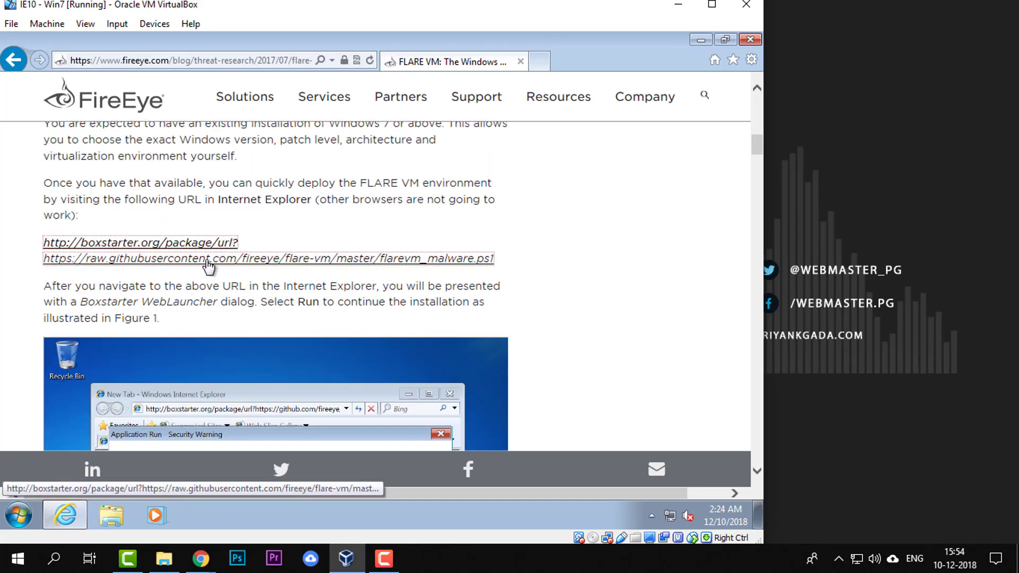
Open the boxstarter.org package link for flarevm_malware.ps1 and allow the Boxstarter.WebLaunch application to run
right_click(209, 265)
click(243, 237)
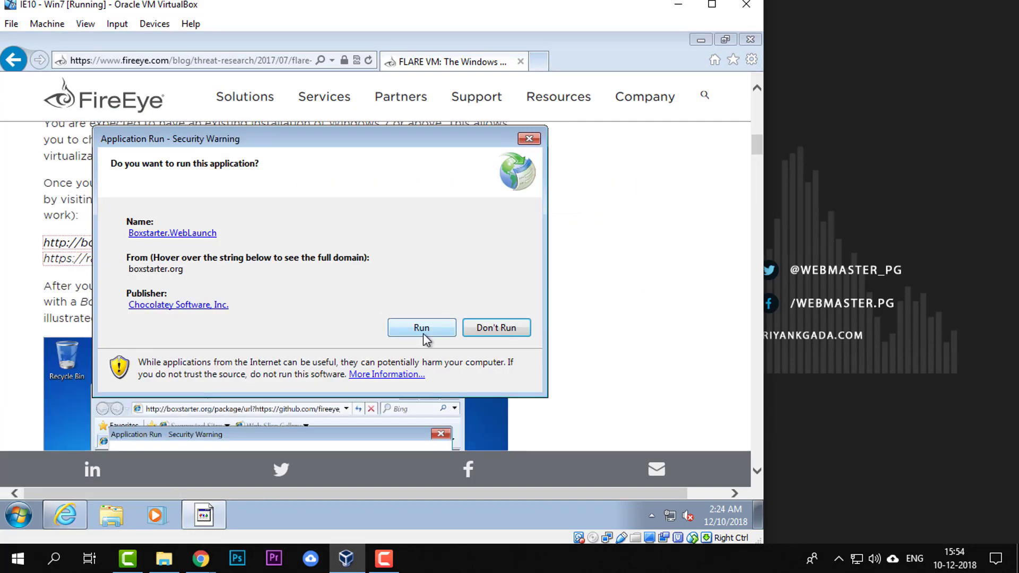
click(422, 333)
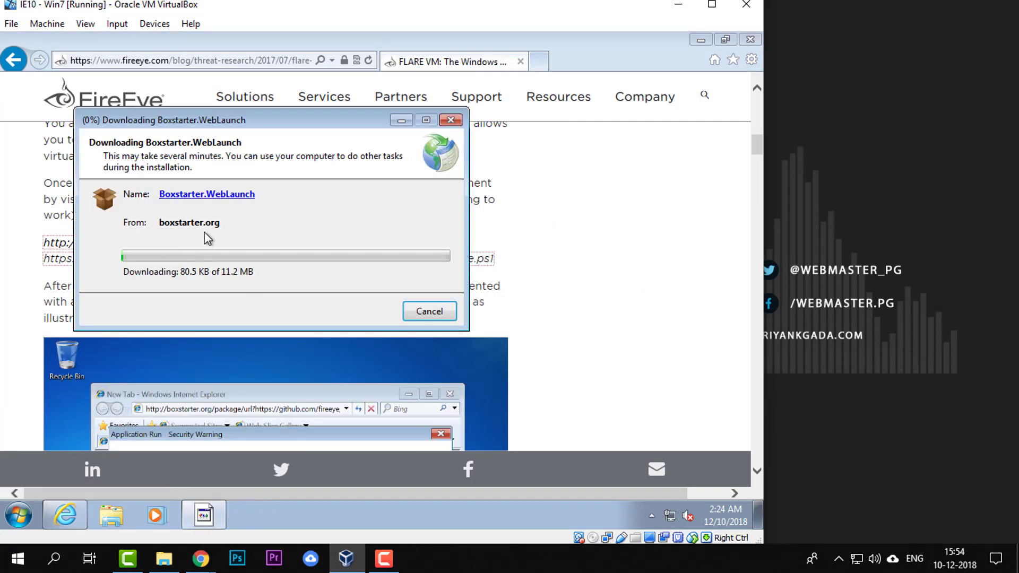
Skim the FLARE VM article's installation, tools and Sample Analysis sections, and close its browser tab
click(567, 278)
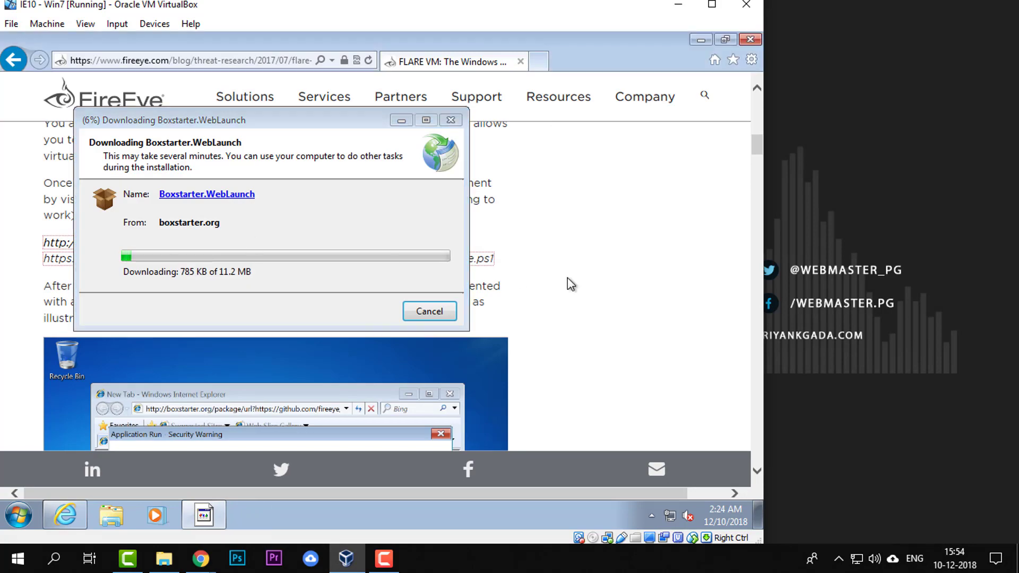
scroll(568, 278, down, 10)
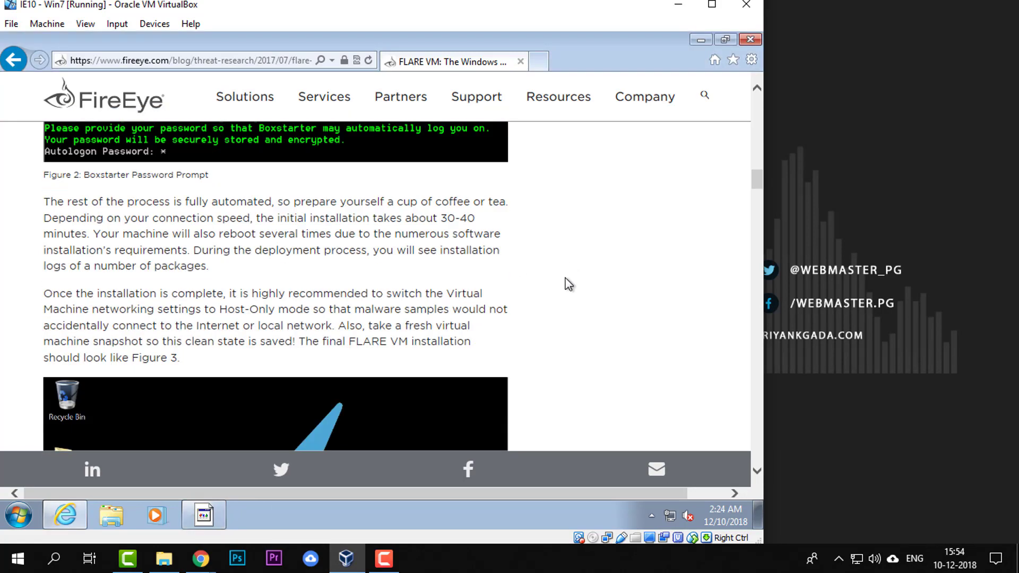
scroll(565, 282, down, 12)
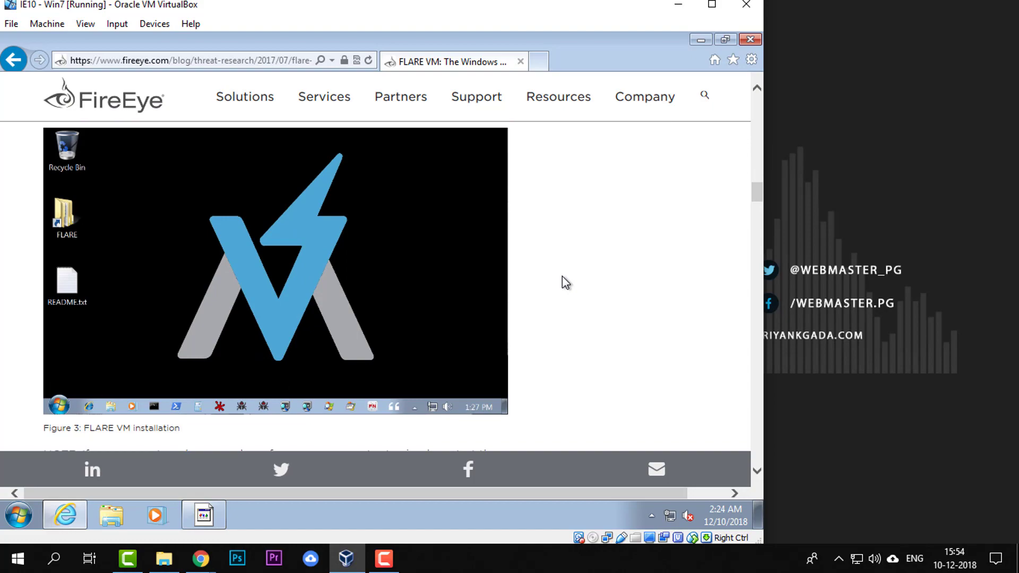
scroll(562, 281, down, 5)
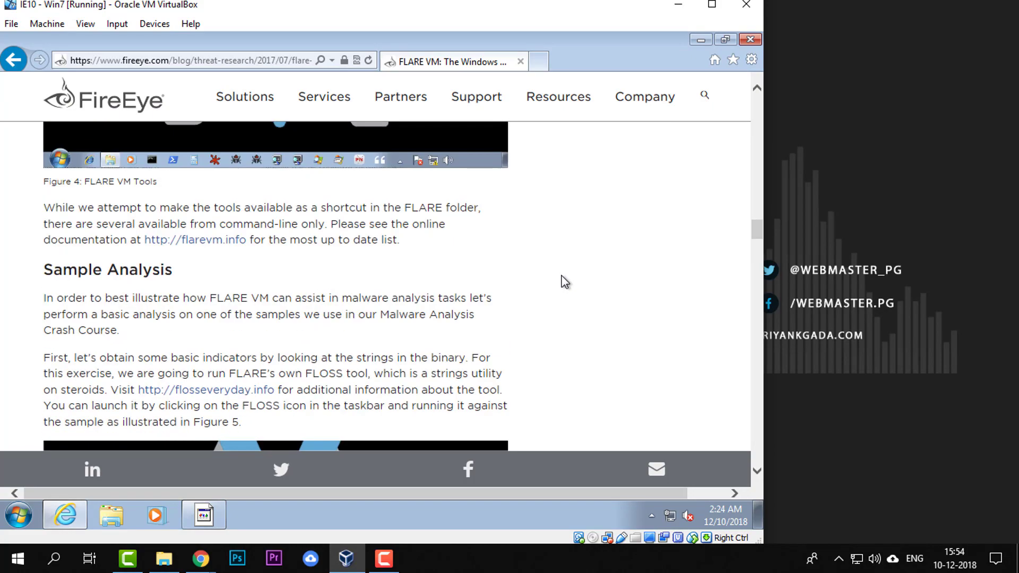
scroll(562, 281, up, 4)
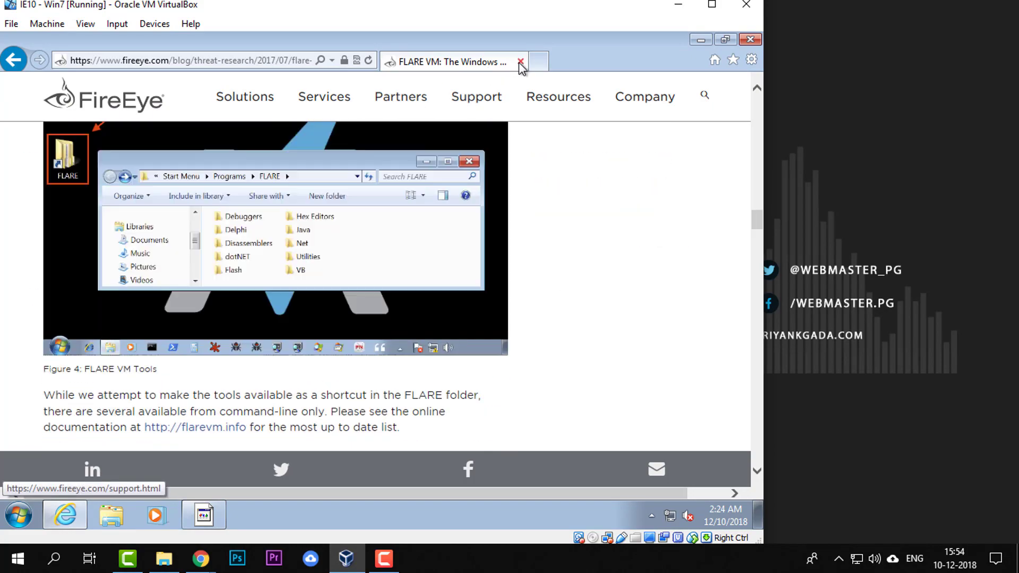
click(519, 62)
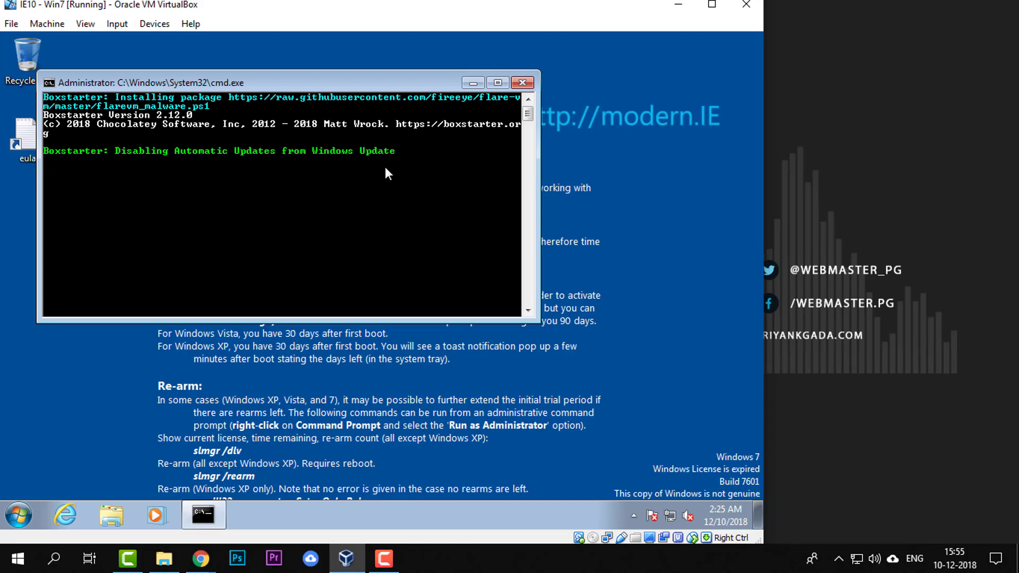
Make the Boxstarter command window taller and move it toward the middle of the Windows 7 desktop
drag(564, 332, 698, 345)
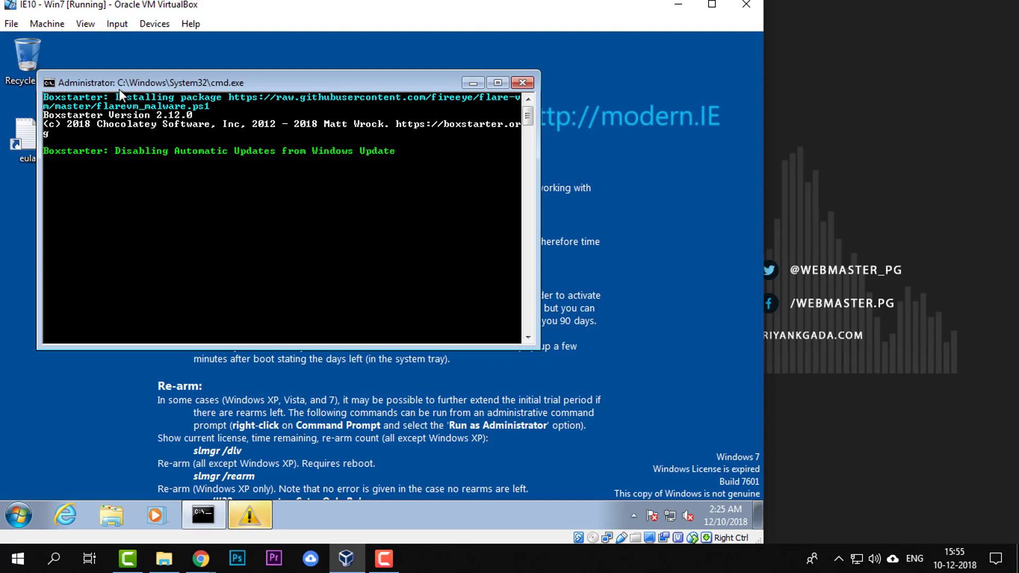
drag(107, 83, 190, 69)
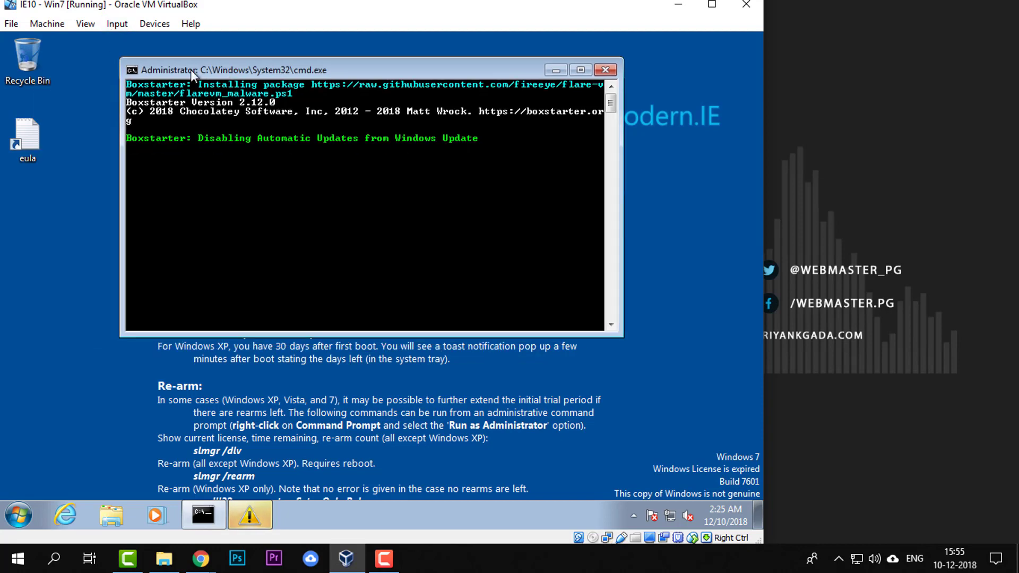